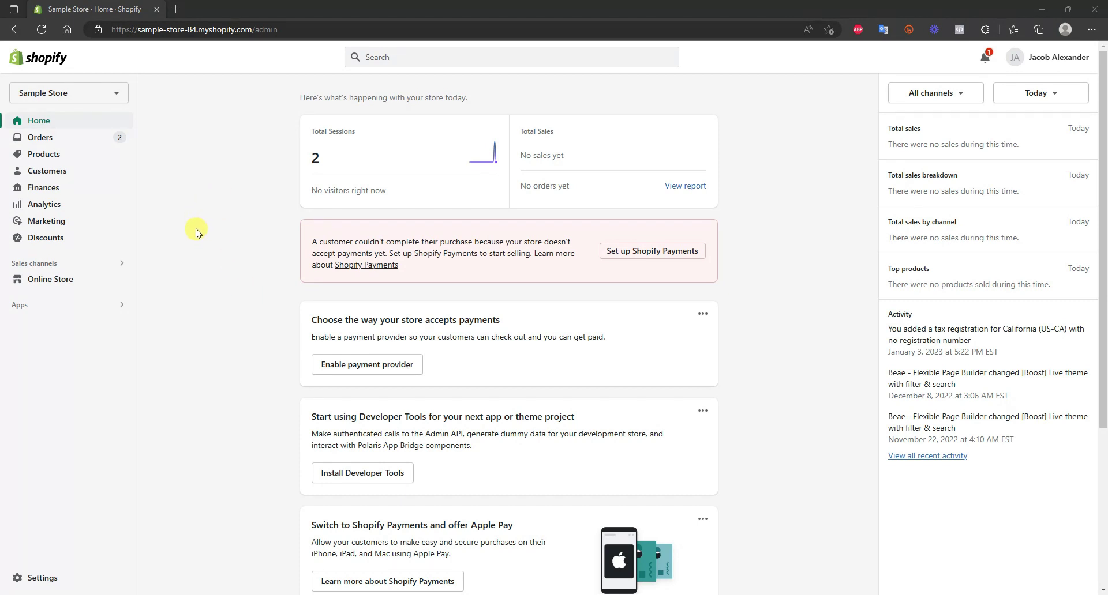
Go to Discounts and start a new discount to show the discount type chooser
left_click(66, 246)
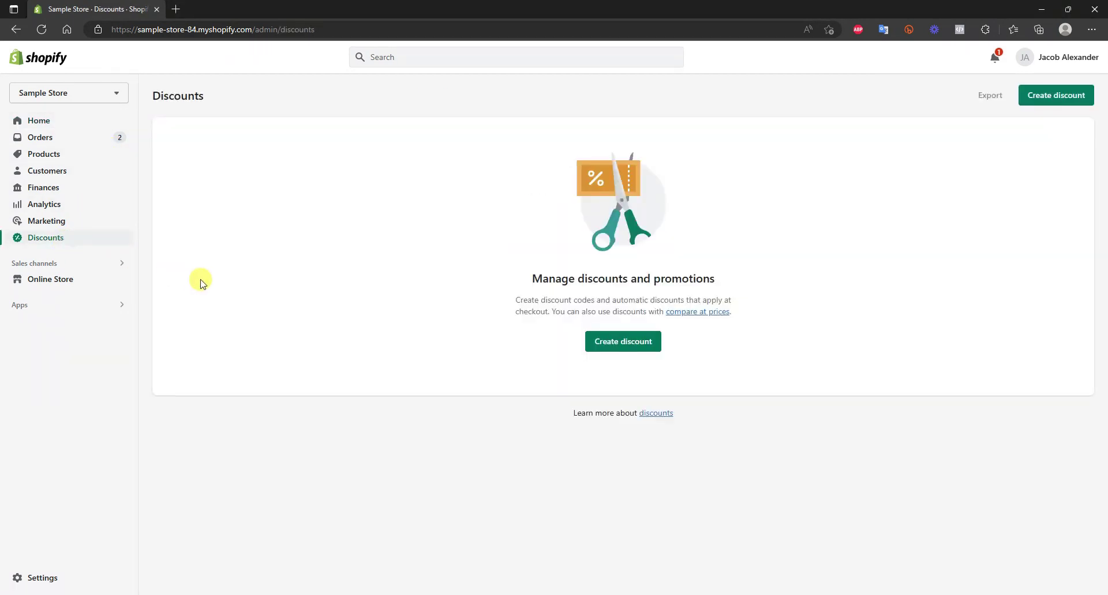
left_click(607, 348)
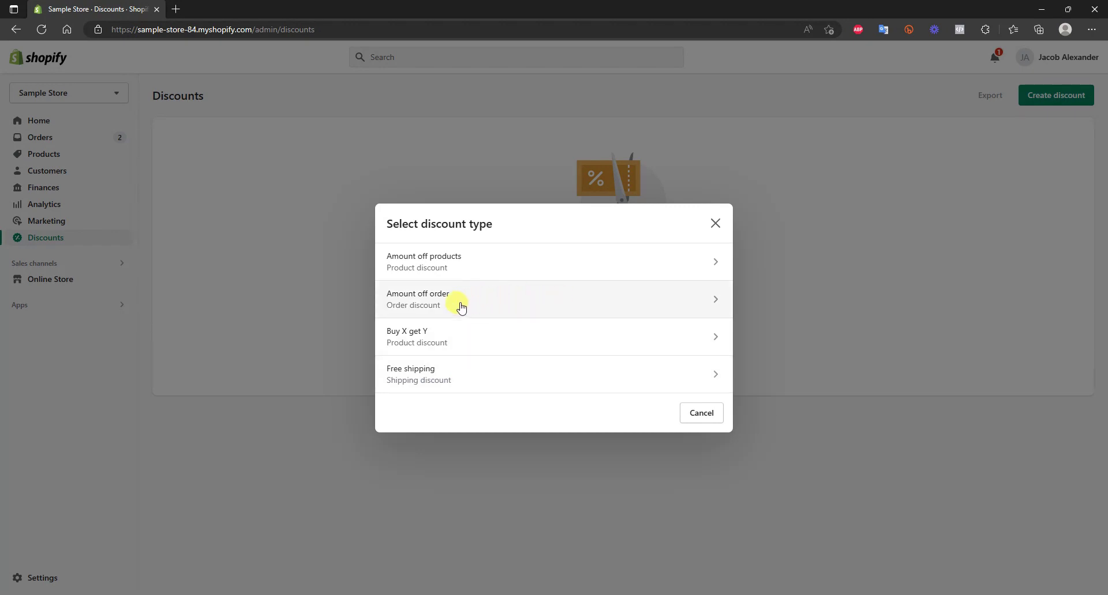
Pick Amount off order and set its method to Discount code
left_click(499, 308)
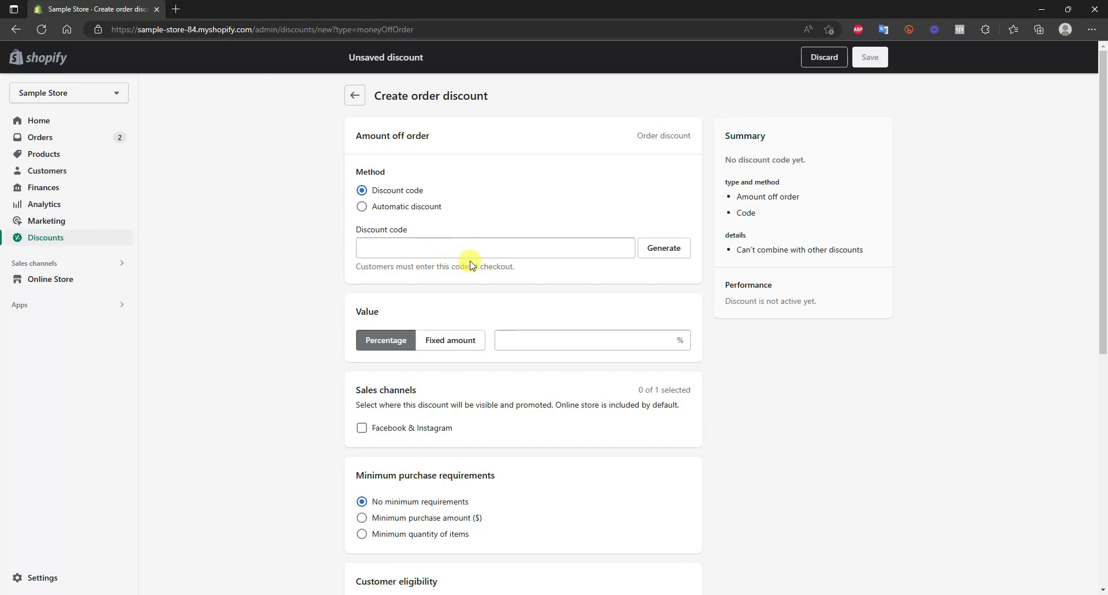
left_click(430, 206)
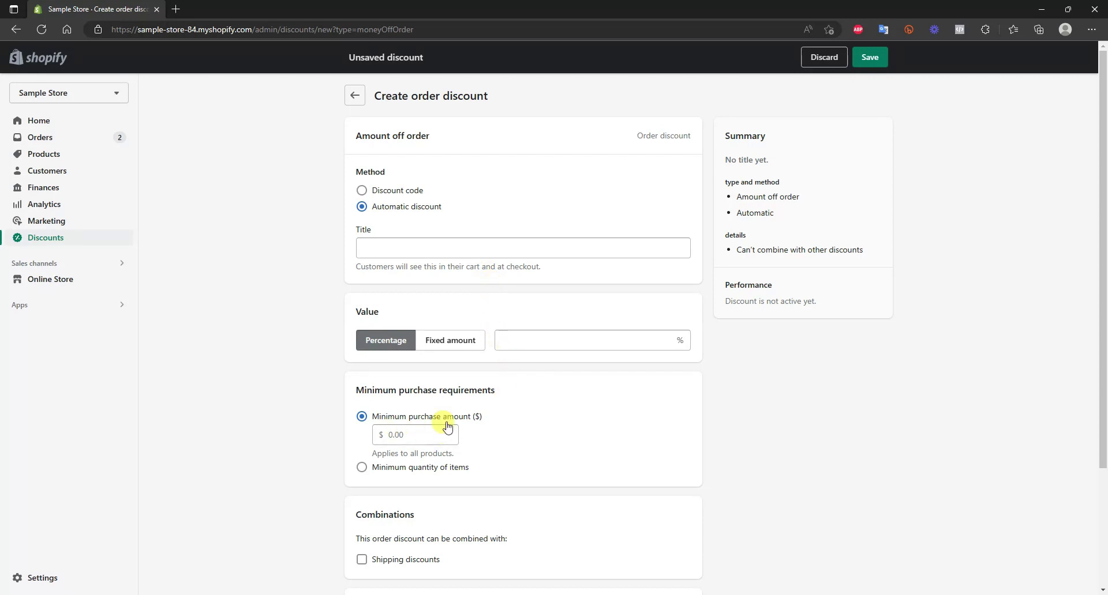
left_click(394, 194)
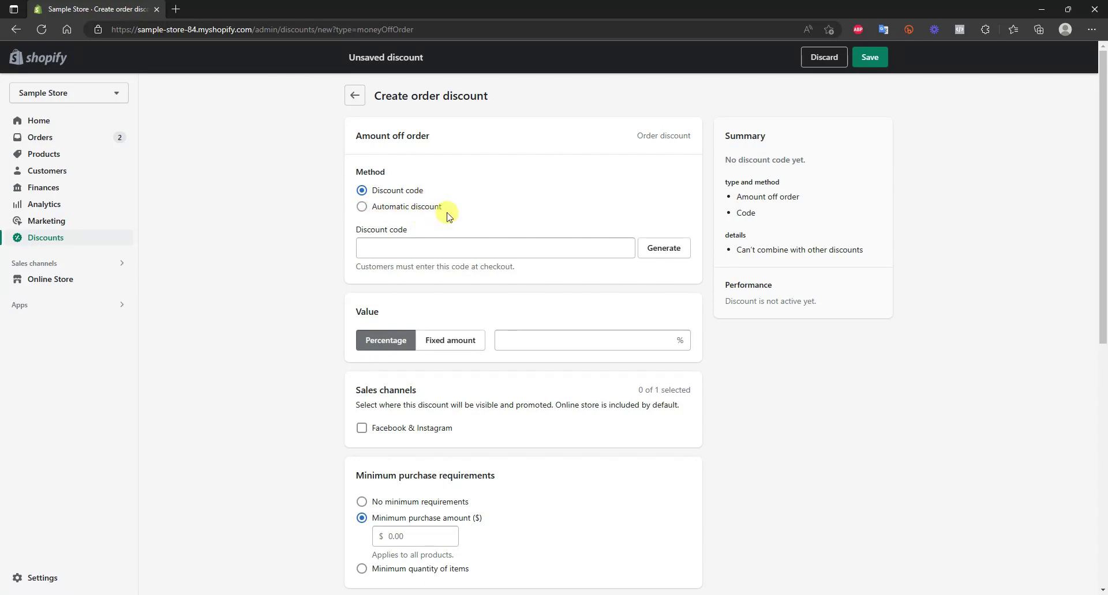
Enter SAVE20 as the discount code
left_click(471, 249)
type("SAVE20")
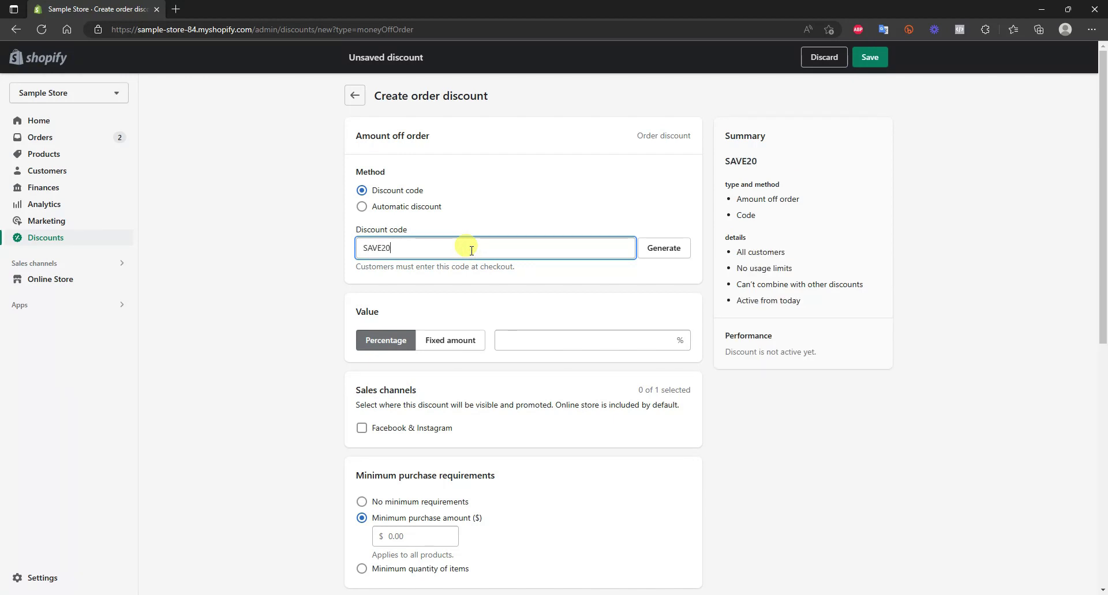
scroll(508, 248, "down", 2)
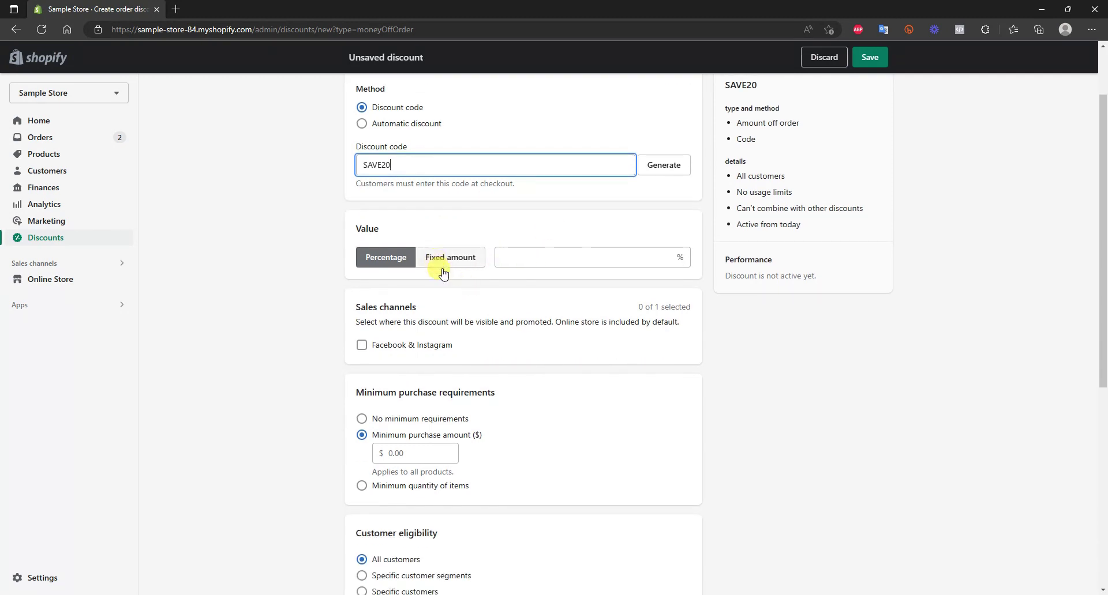
scroll(443, 274, "up", 2)
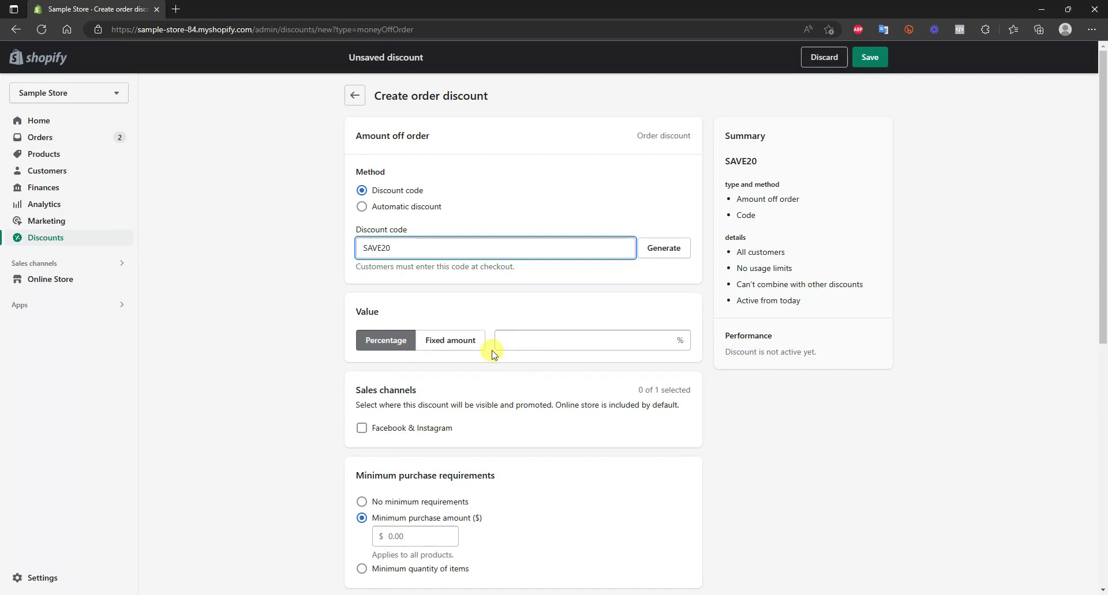
Set the discount value to 20 percent off the entire order
left_click(450, 340)
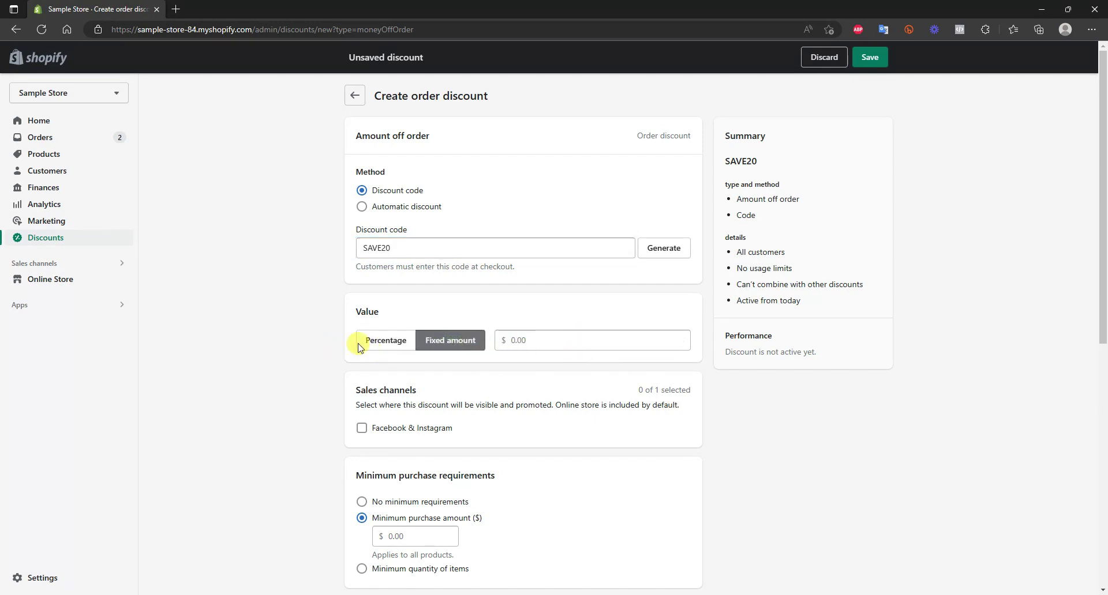
left_click(602, 346)
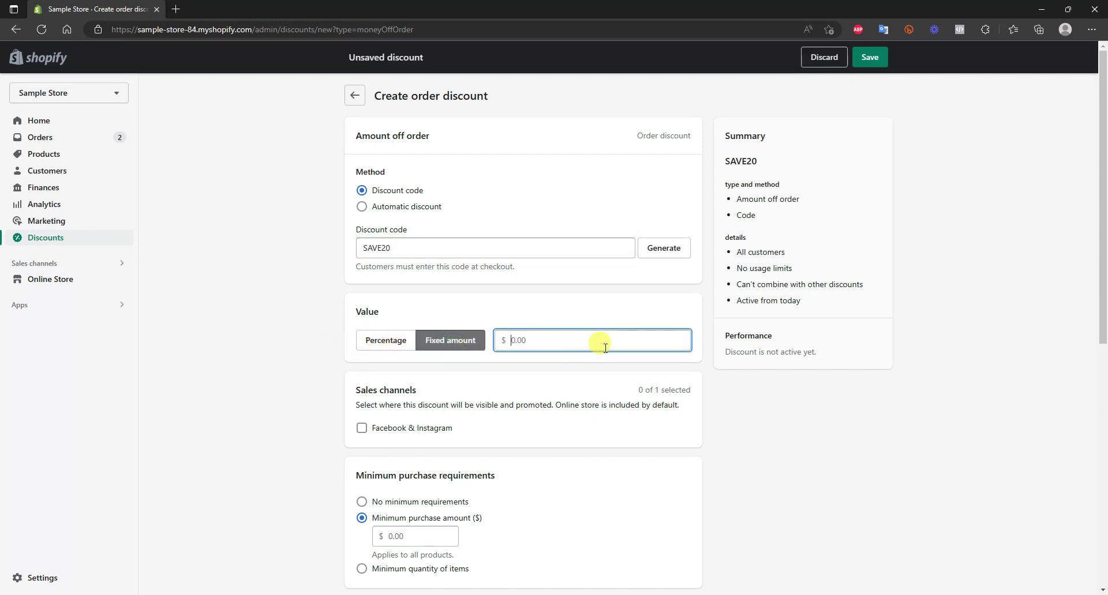
type("20")
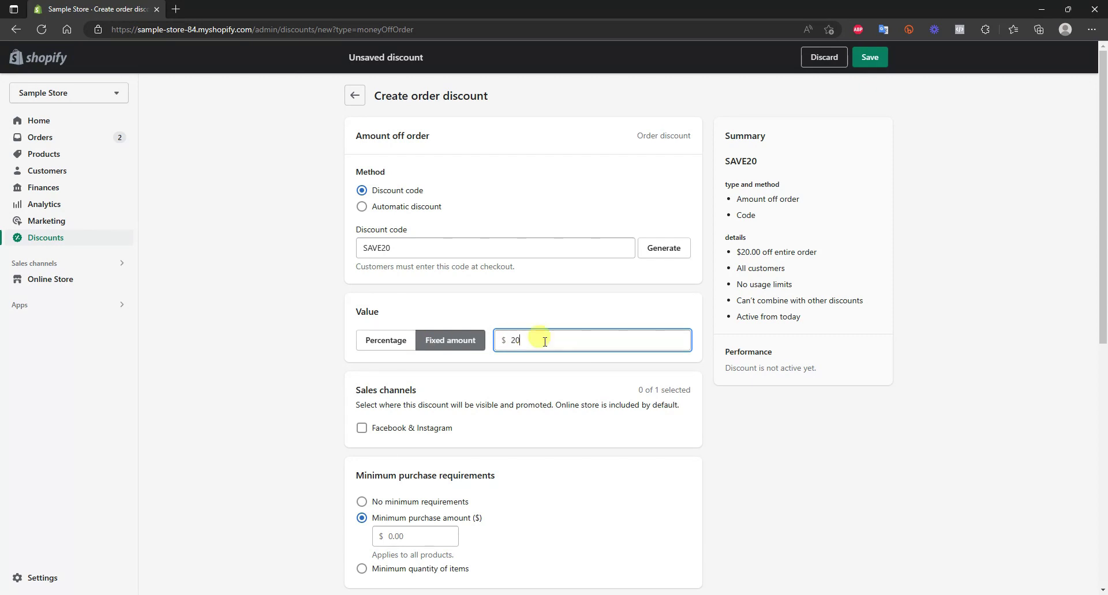
left_click(384, 341)
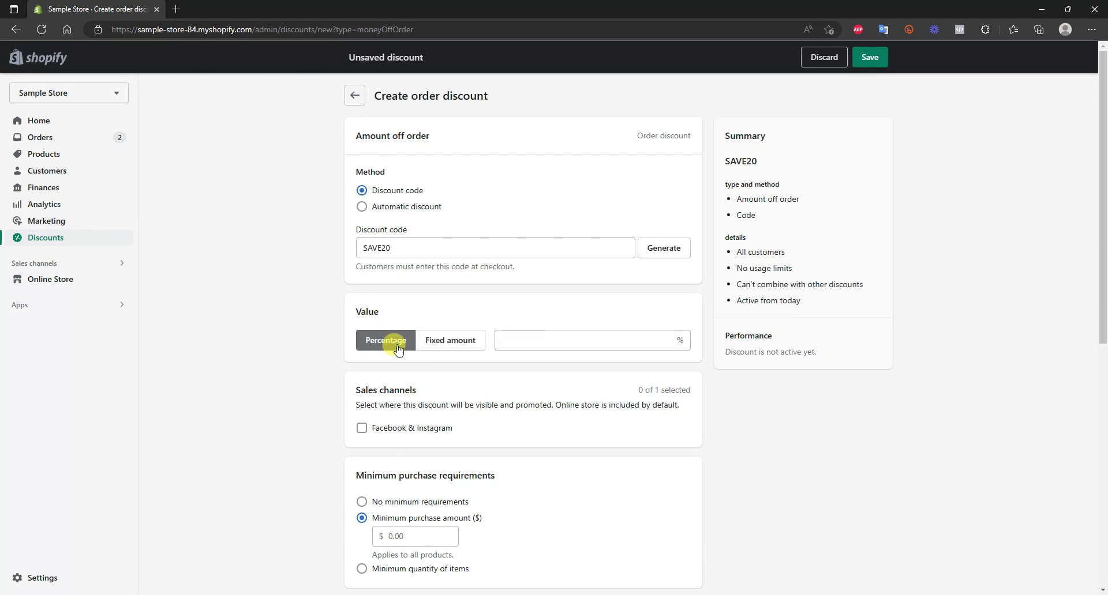
left_click(567, 342)
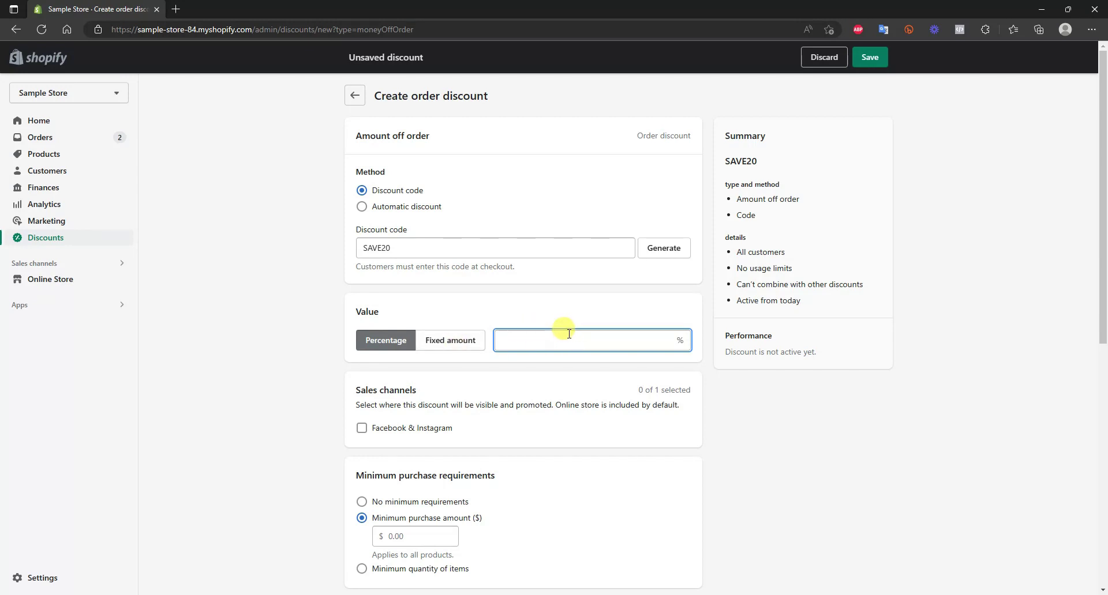
type("20")
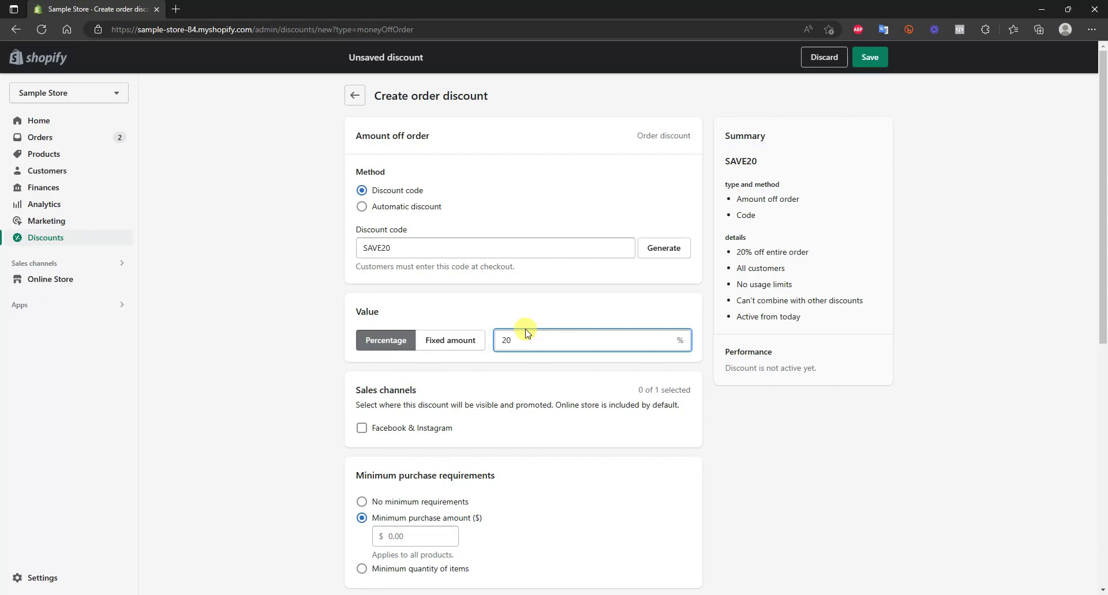
Tick the Facebook & Instagram checkbox under Sales channels
scroll(537, 337, "down", 1)
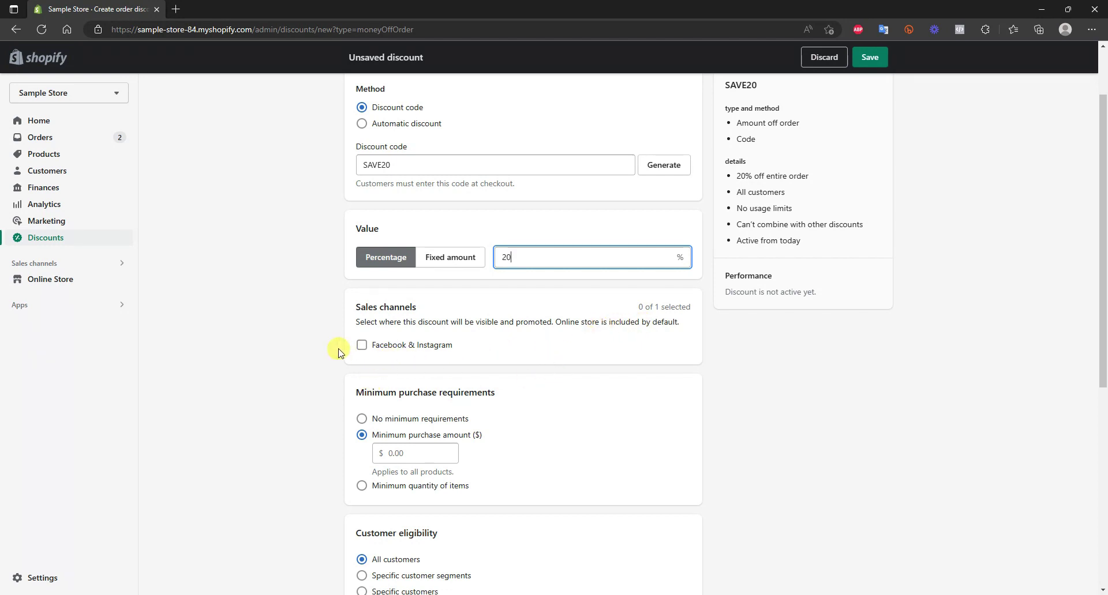
left_click(398, 351)
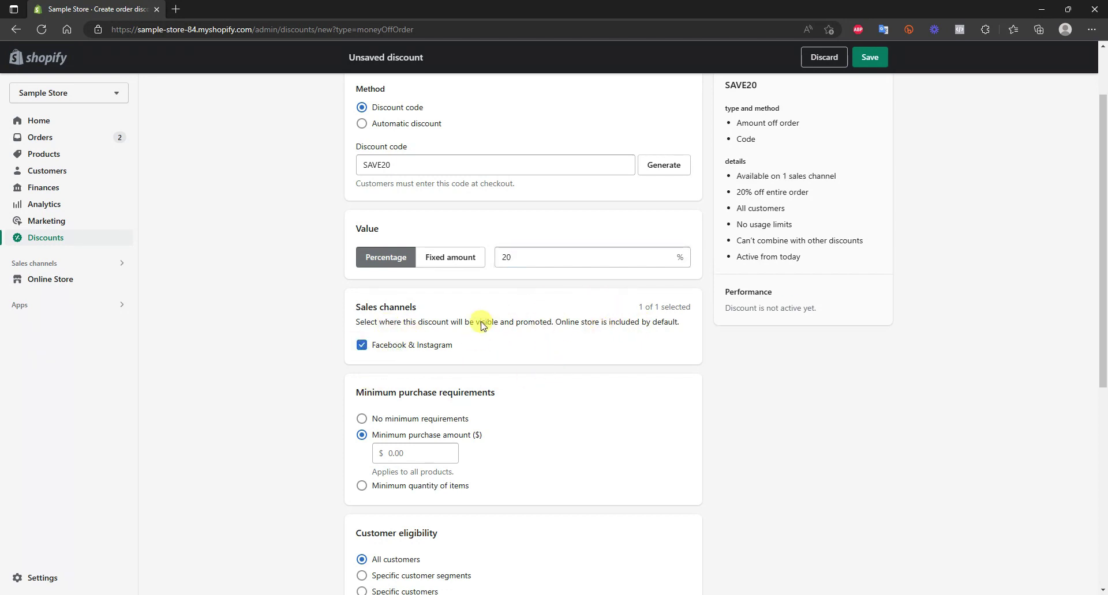
scroll(502, 329, "down", 1)
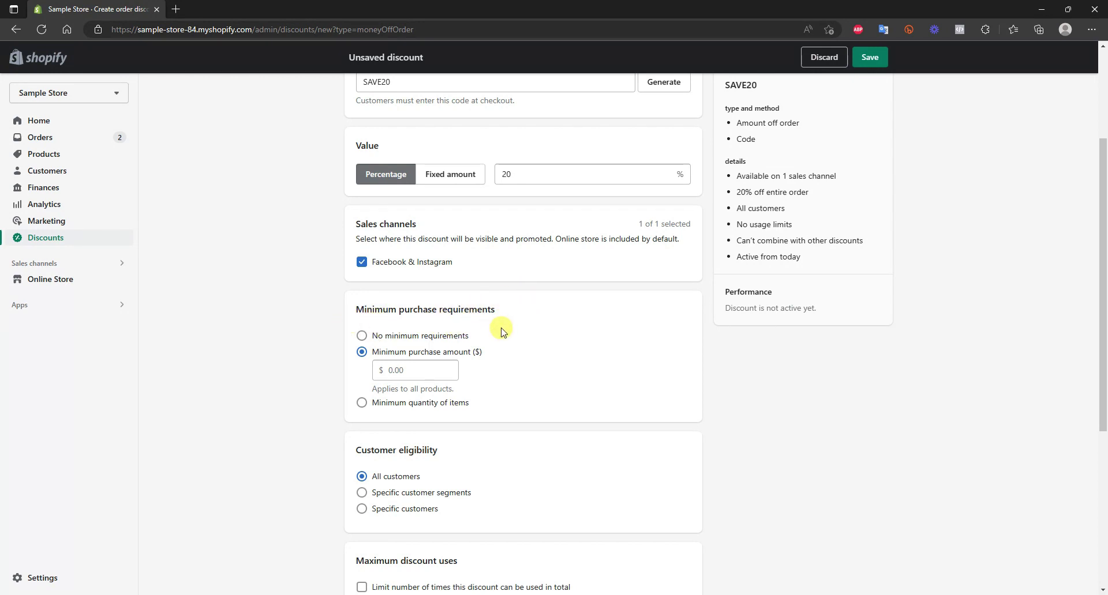
scroll(483, 361, "up", 1)
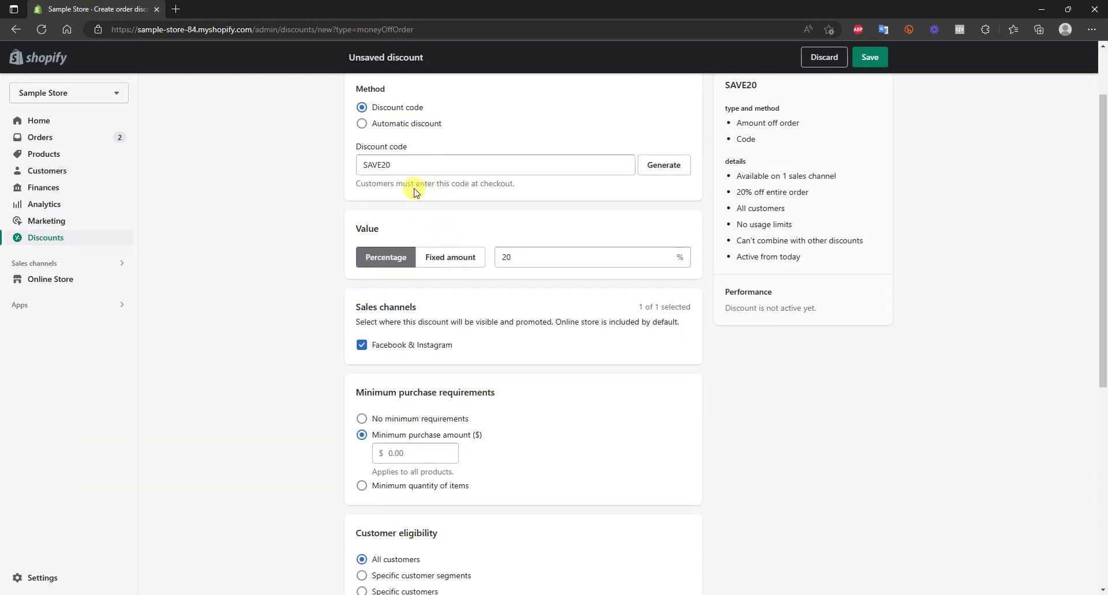
scroll(418, 316, "down", 1)
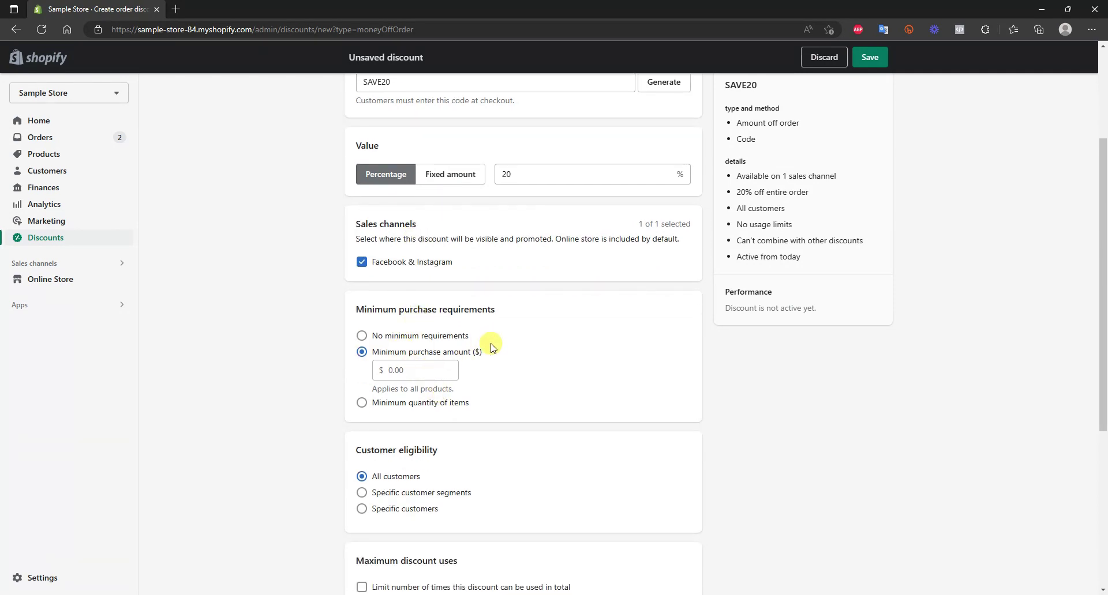
Set Minimum purchase requirements to No minimum requirements instead of $50 or 2 items
left_click(413, 373)
type("5")
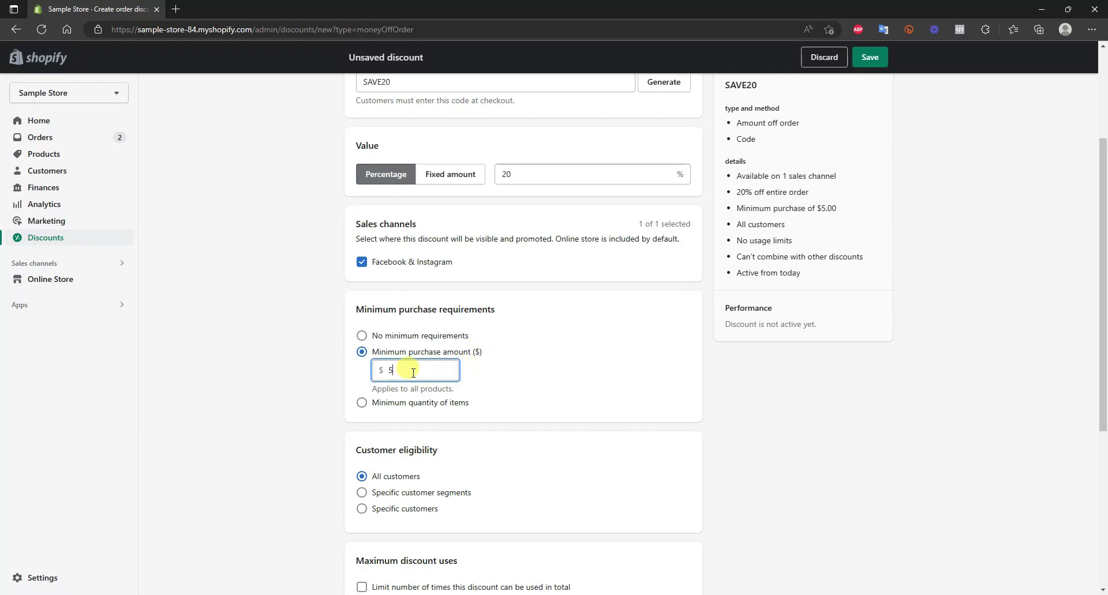
type("0")
left_click(346, 362)
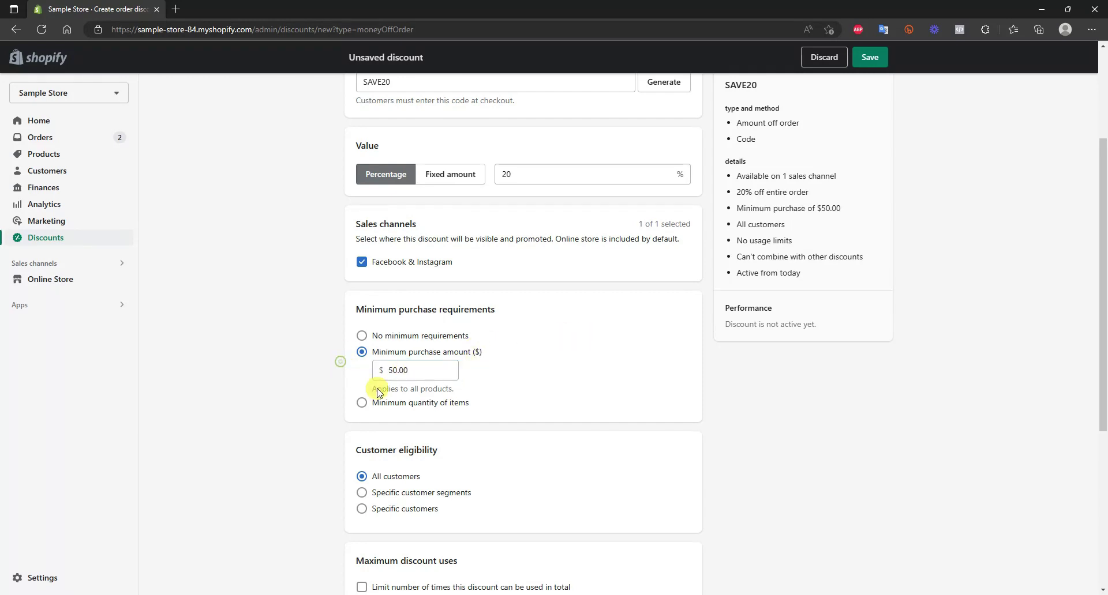
left_click(429, 402)
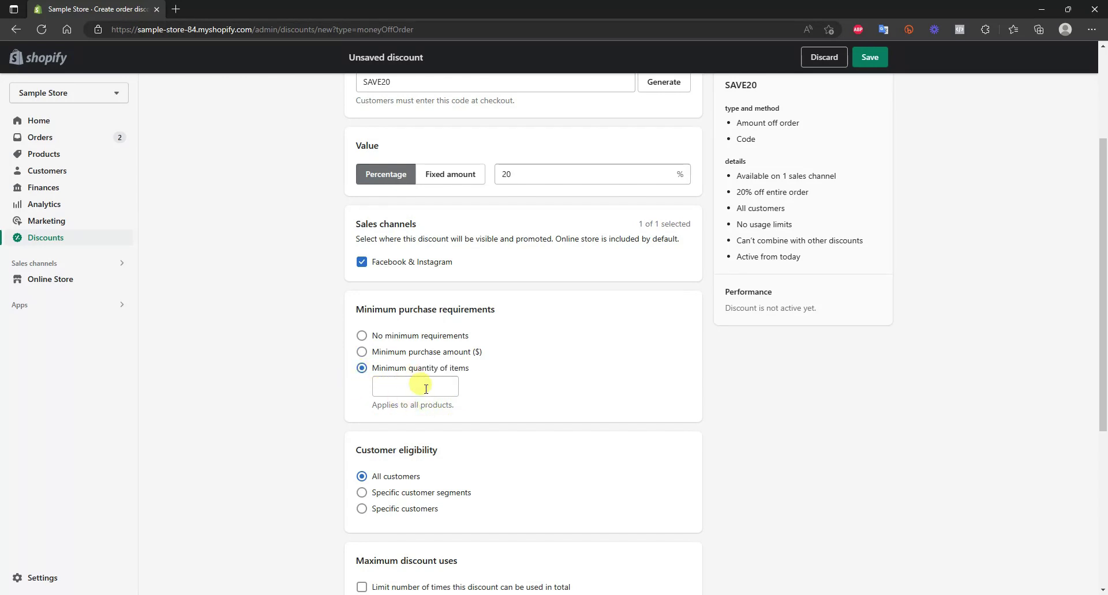
left_click(422, 389)
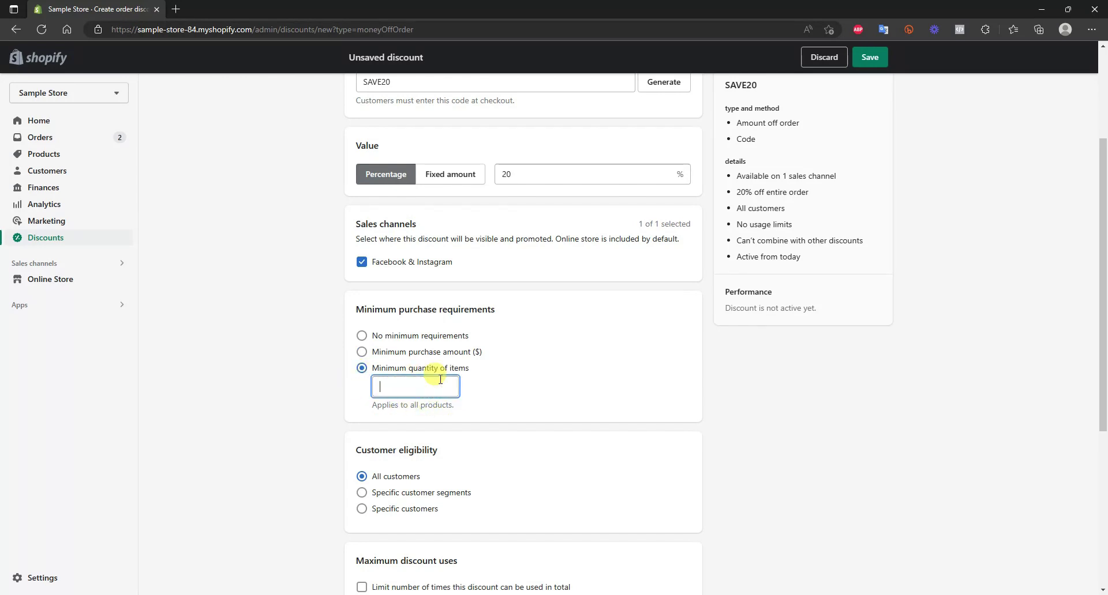
type("2")
left_click(317, 383)
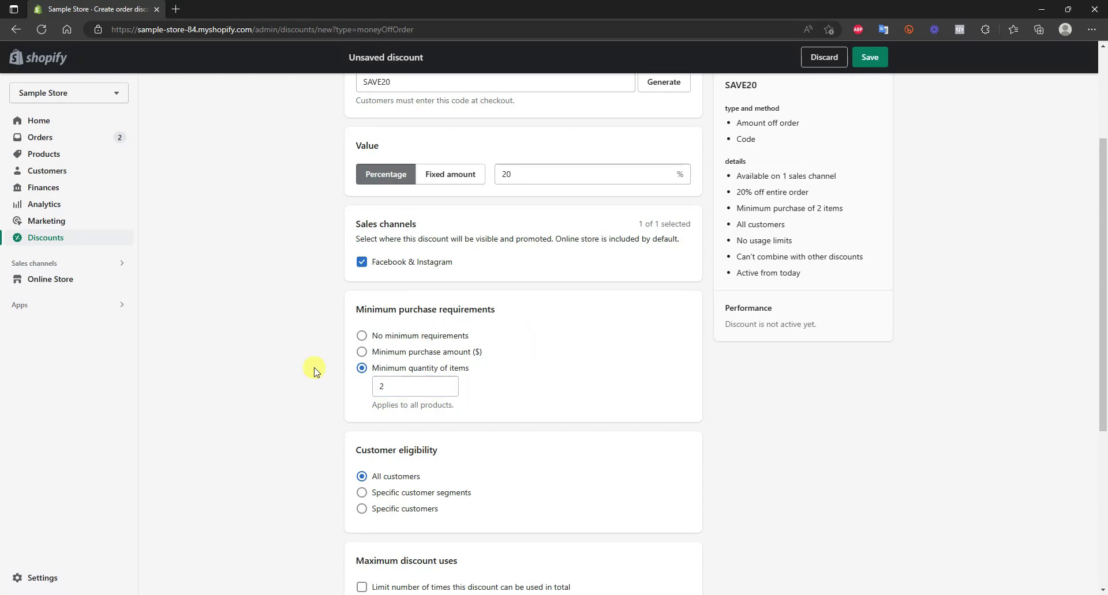
scroll(321, 402, "up", 2)
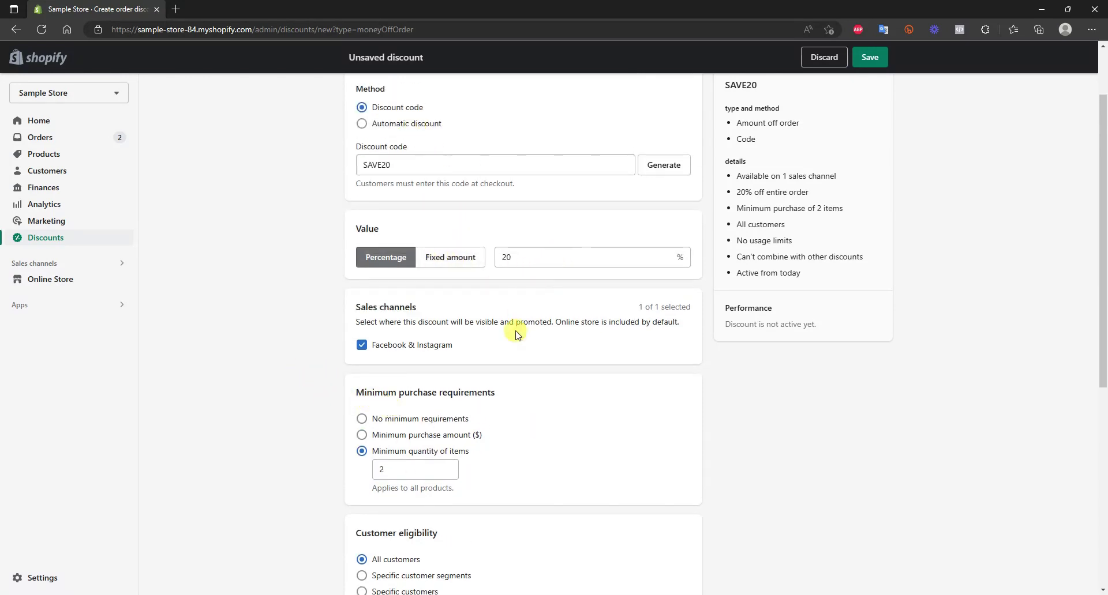
left_click(399, 420)
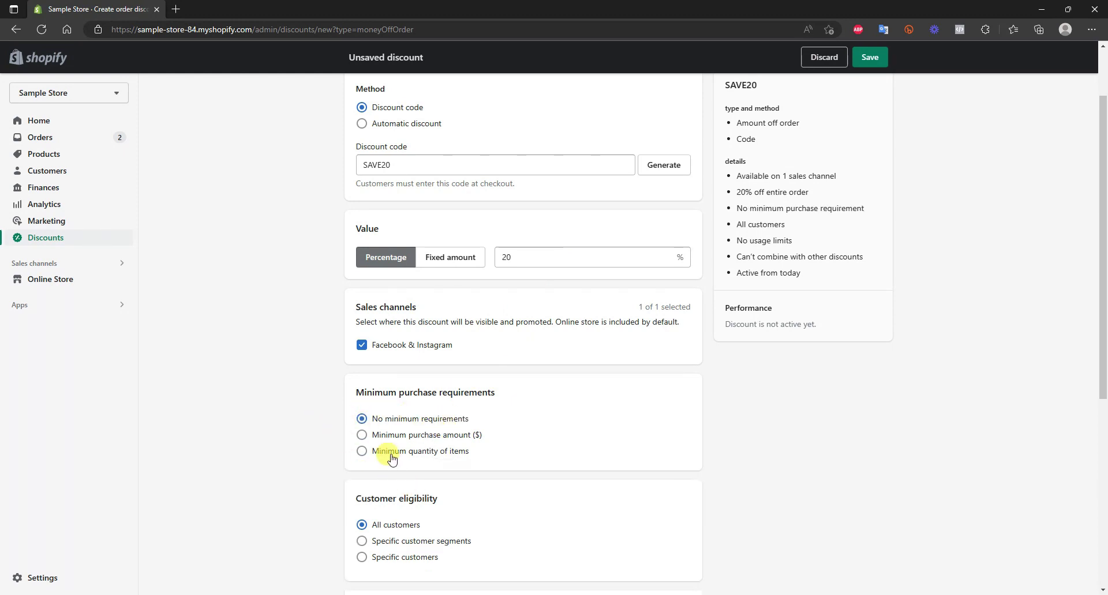
scroll(386, 453, "down", 3)
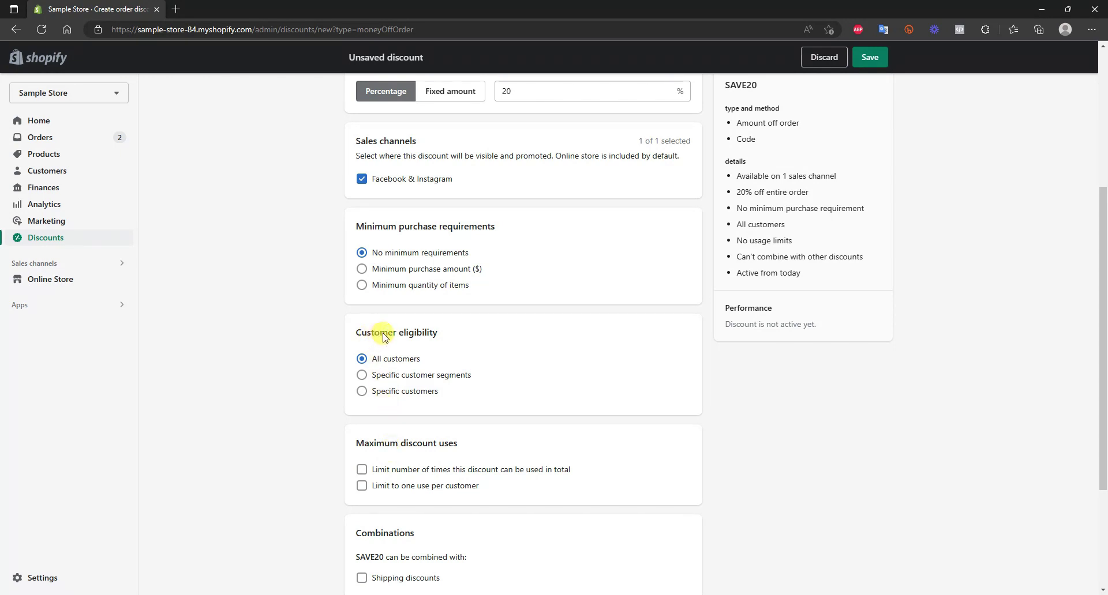
scroll(398, 349, "down", 2)
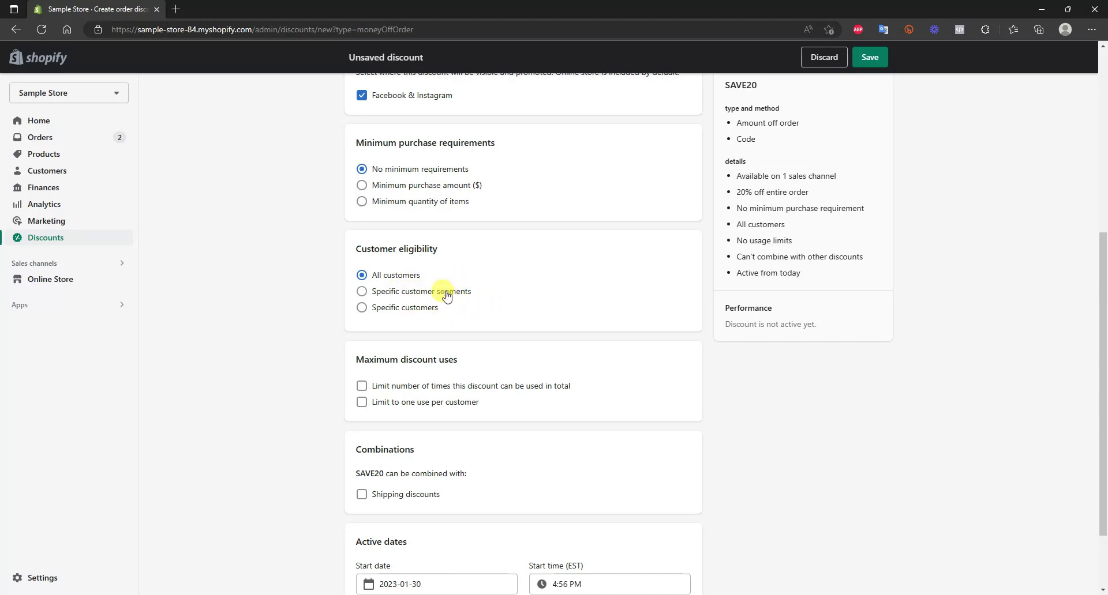
scroll(427, 317, "down", 2)
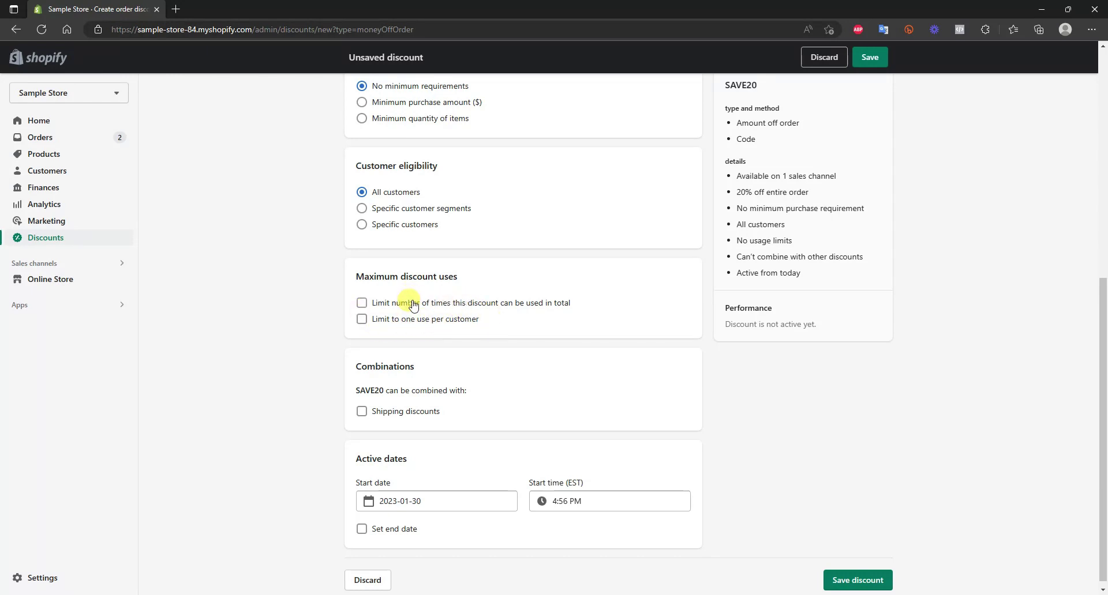
scroll(413, 369, "up", 8)
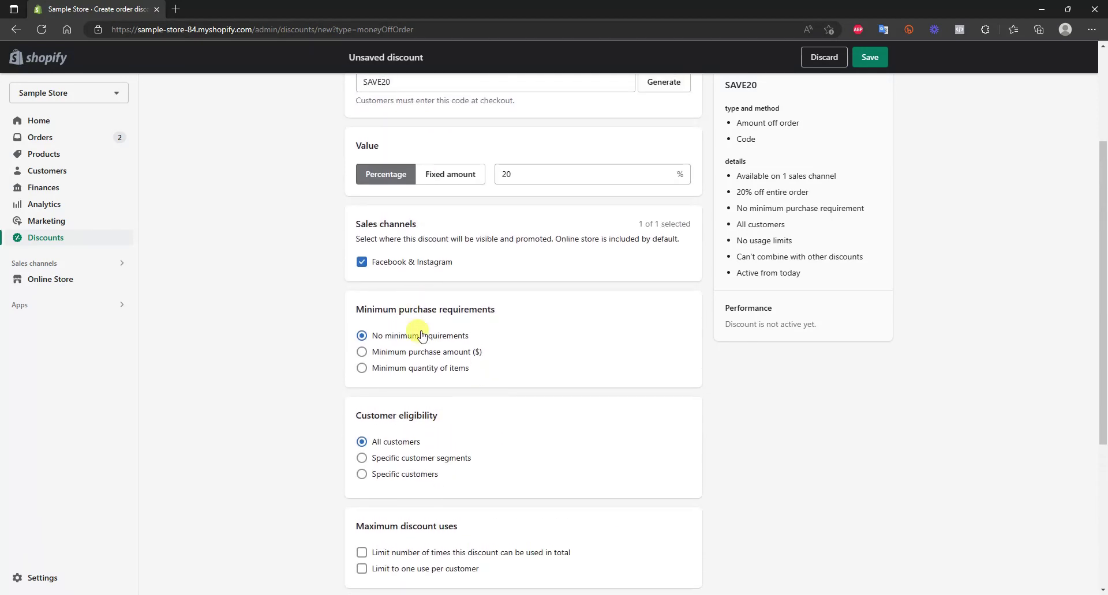
scroll(421, 294, "down", 6)
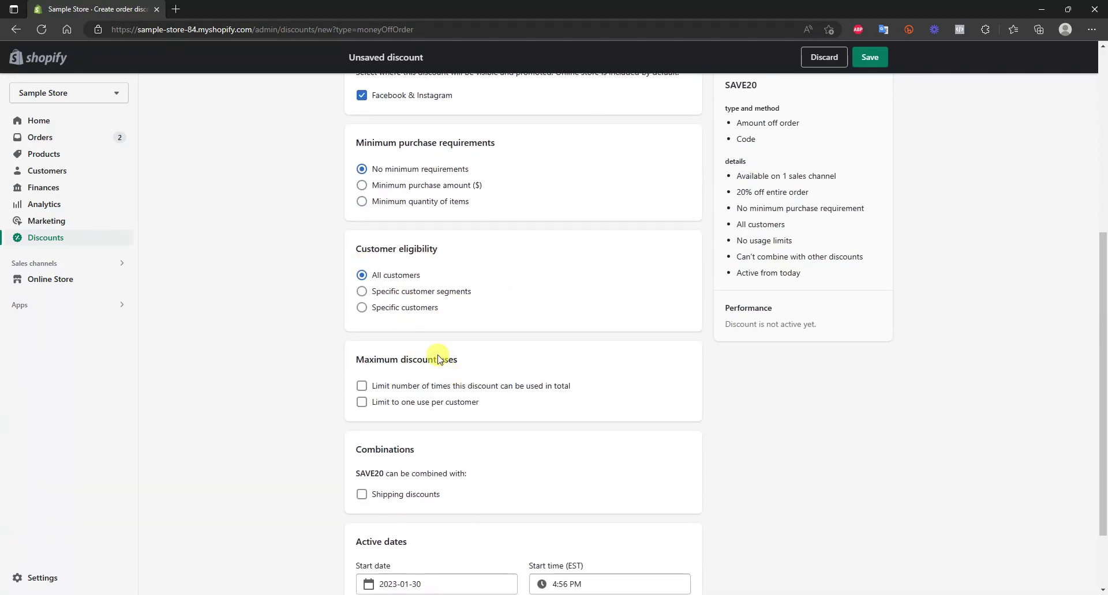
scroll(407, 346, "down", 2)
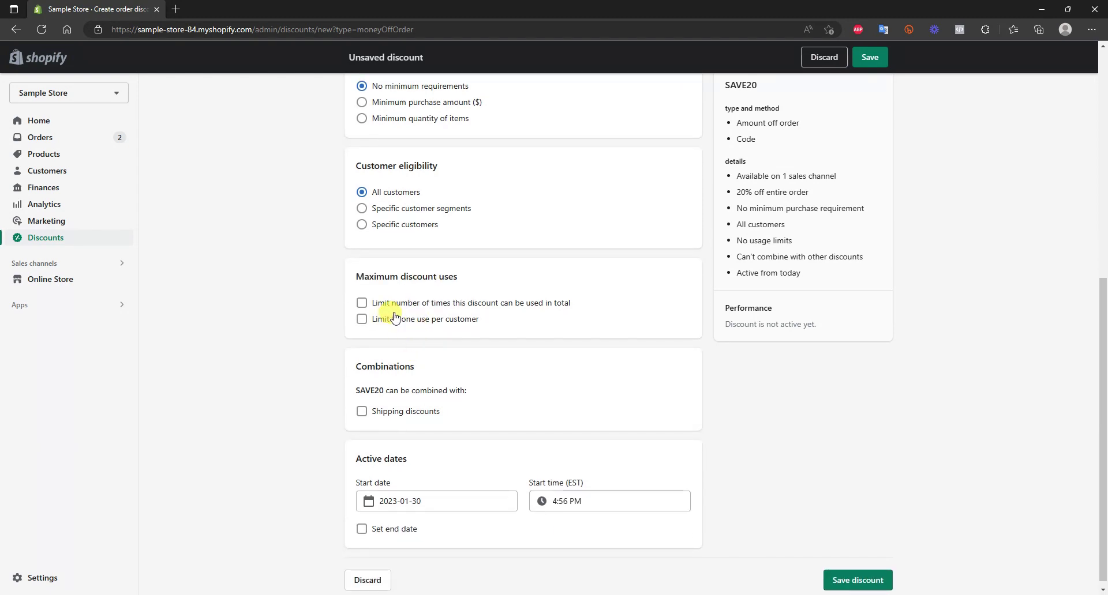
Tick 'Limit to one use per customer' and leave the total usage limit unchecked
left_click(394, 320)
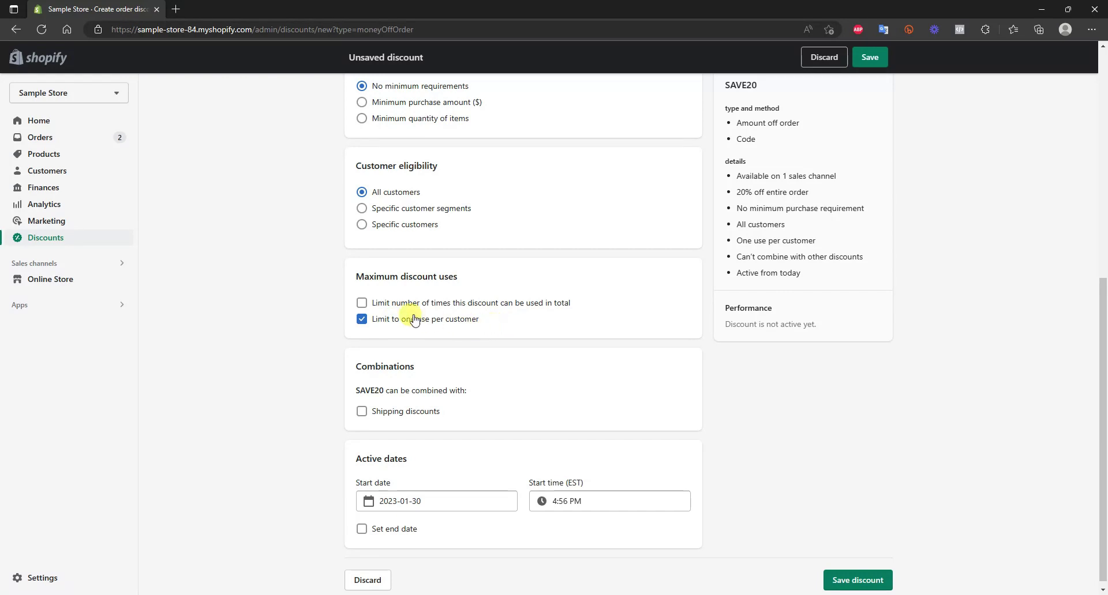
left_click(443, 303)
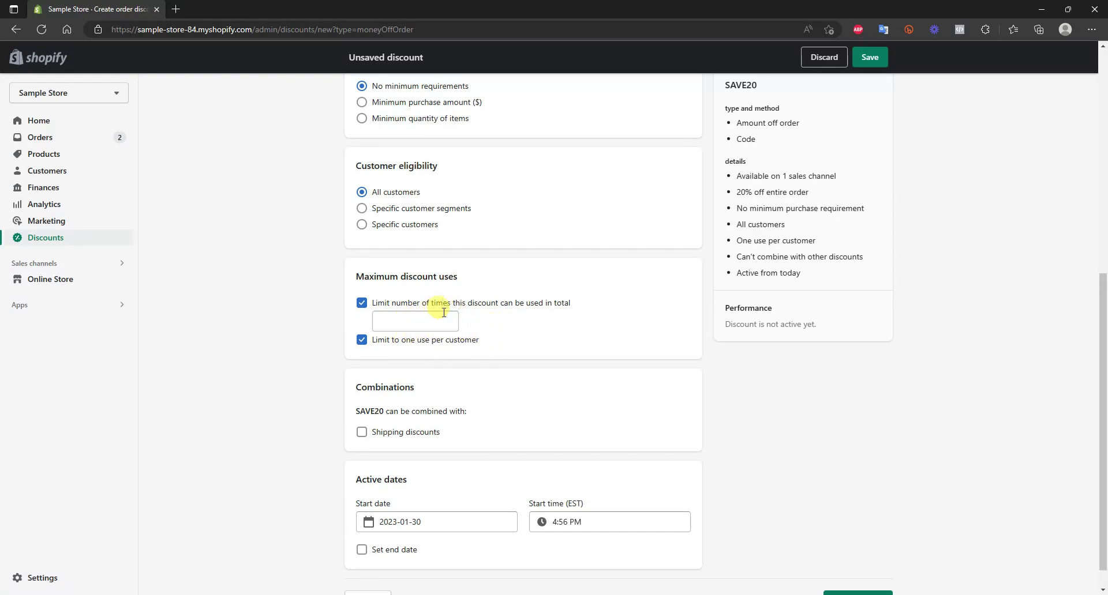
left_click(420, 319)
type("50")
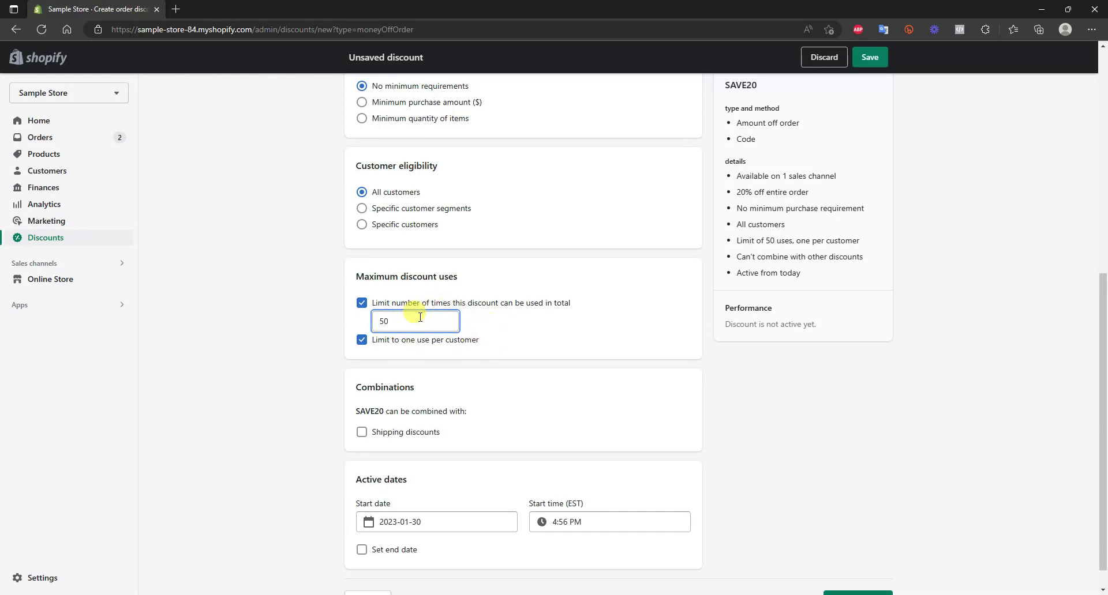
left_click(398, 303)
left_click(400, 304)
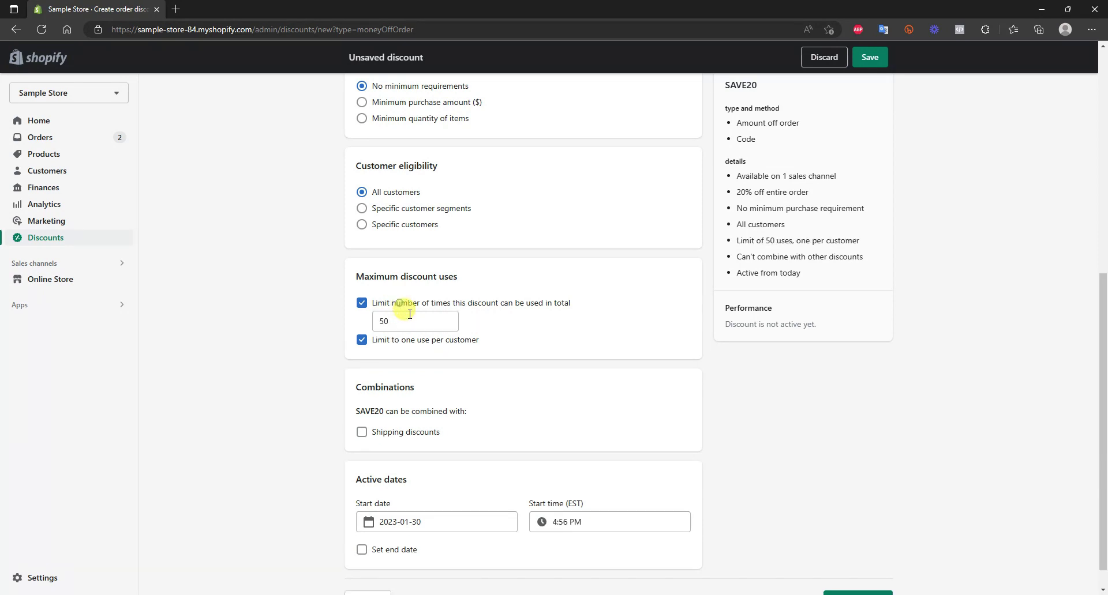
left_click(386, 304)
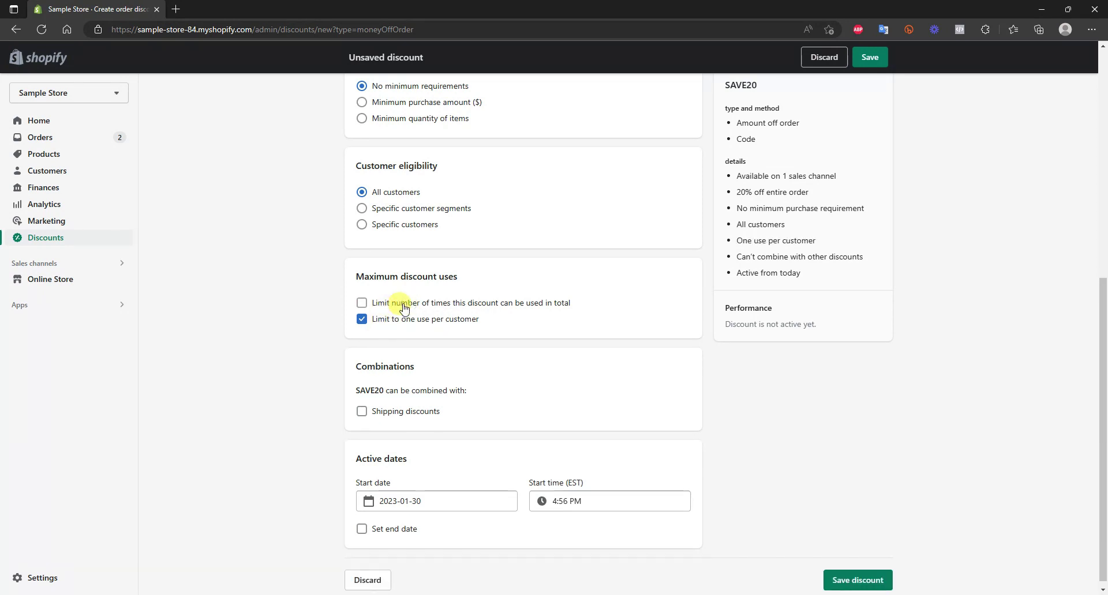
left_click(397, 303)
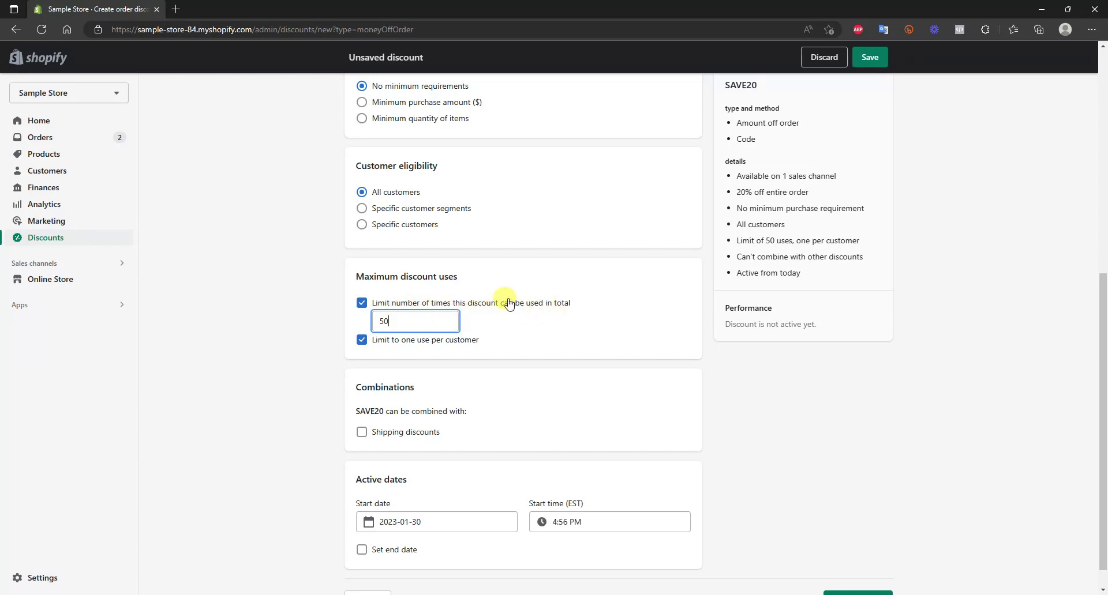
left_click(439, 342)
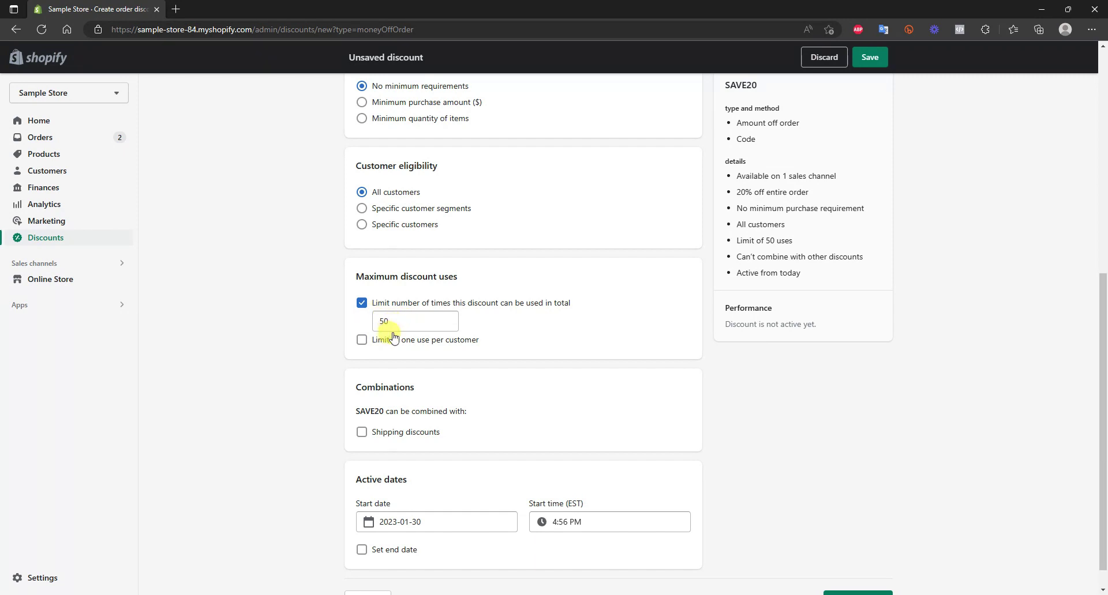
left_click(429, 341)
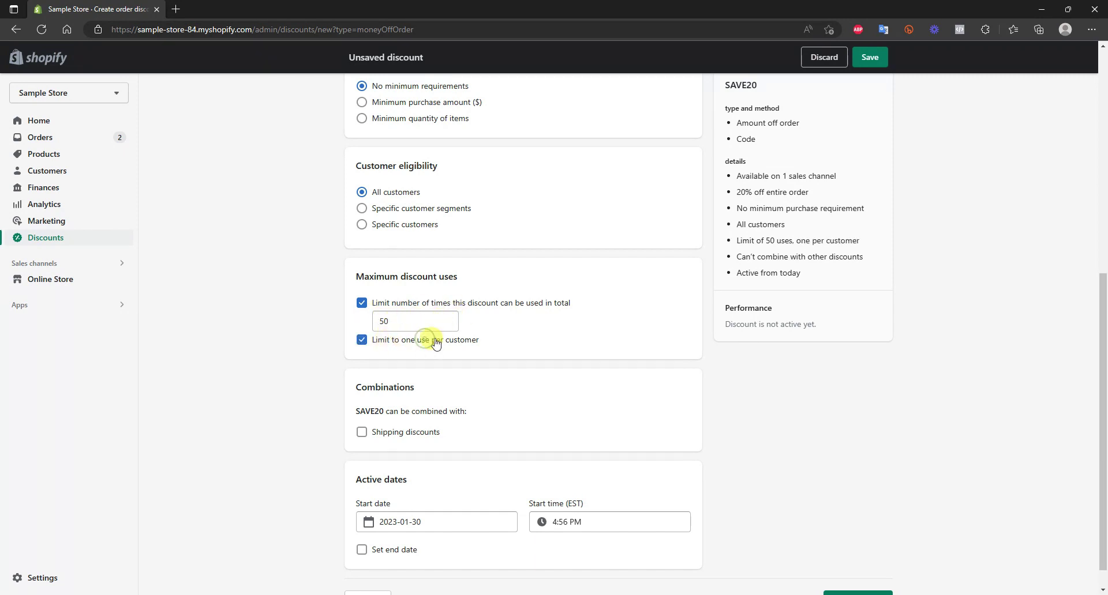
left_click(420, 306)
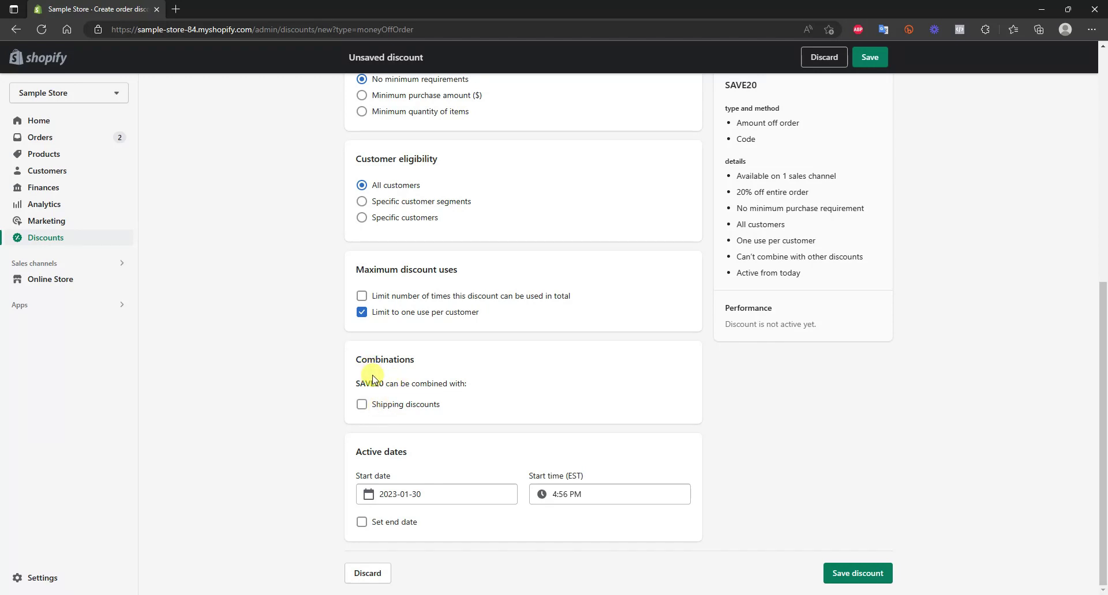
Leave shipping-discount combining off and enable Set end date under Active dates
left_click(398, 406)
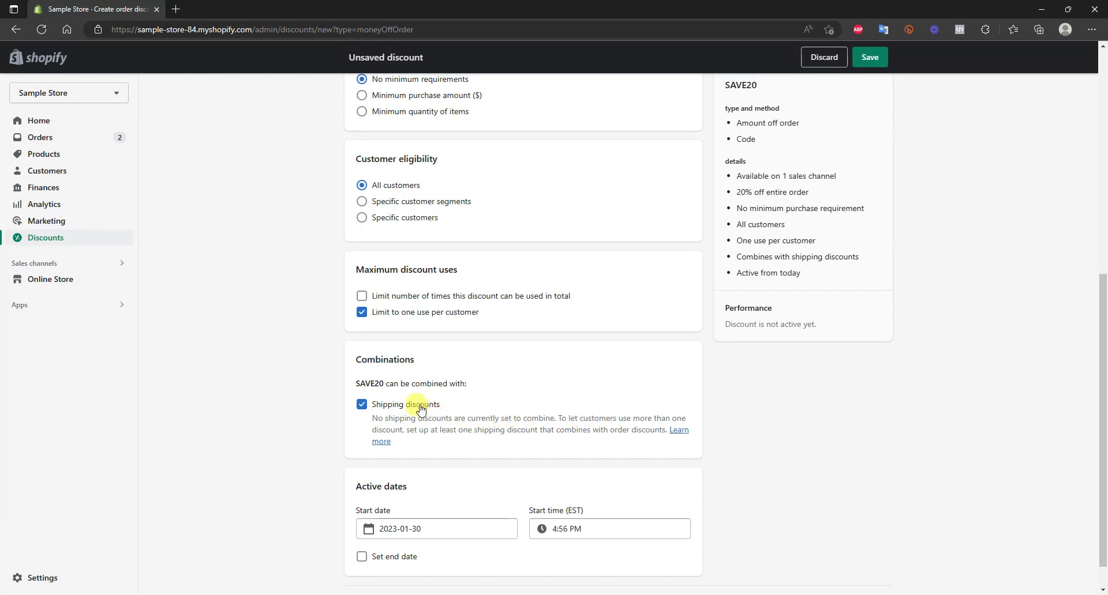
left_click(420, 408)
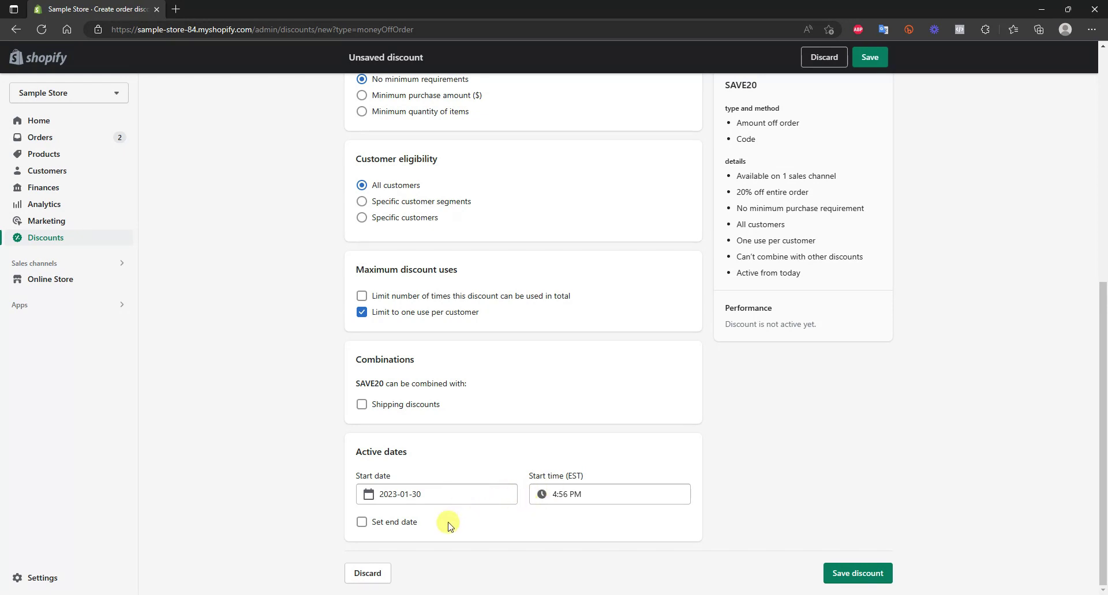
left_click(396, 522)
scroll(329, 521, "down", 1)
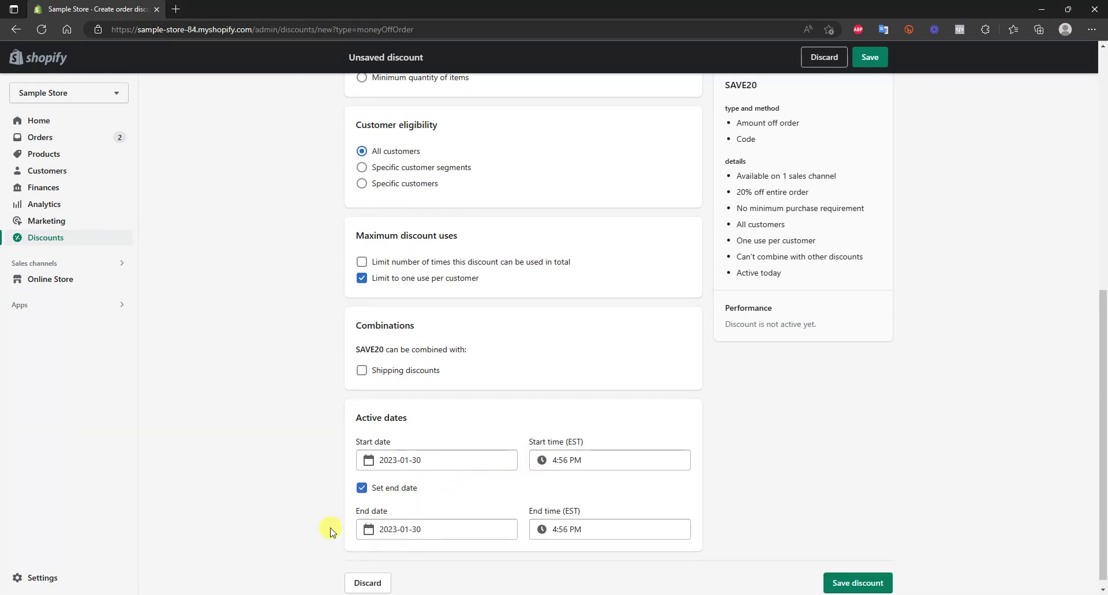
left_click(406, 483)
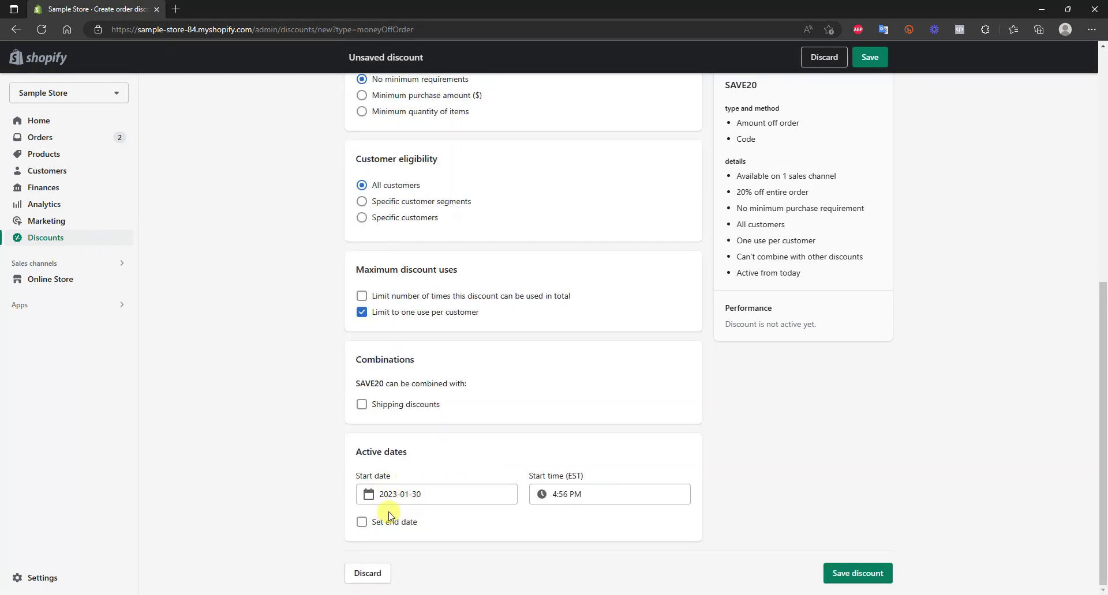
left_click(403, 522)
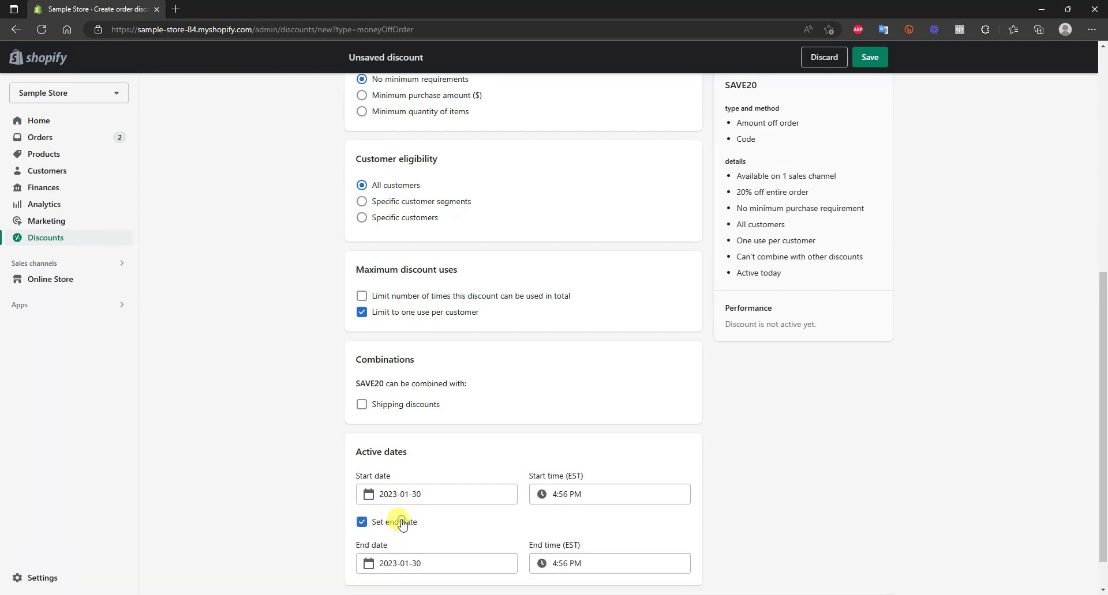
scroll(397, 524, "down", 1)
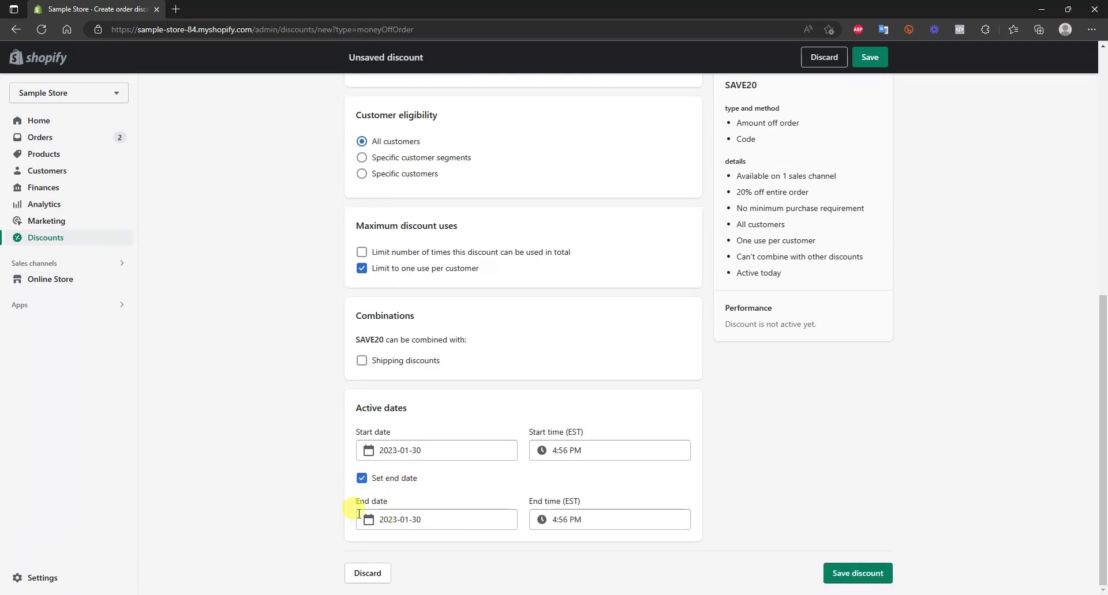
Pick December 31, 2023 as the end date
left_click(445, 519)
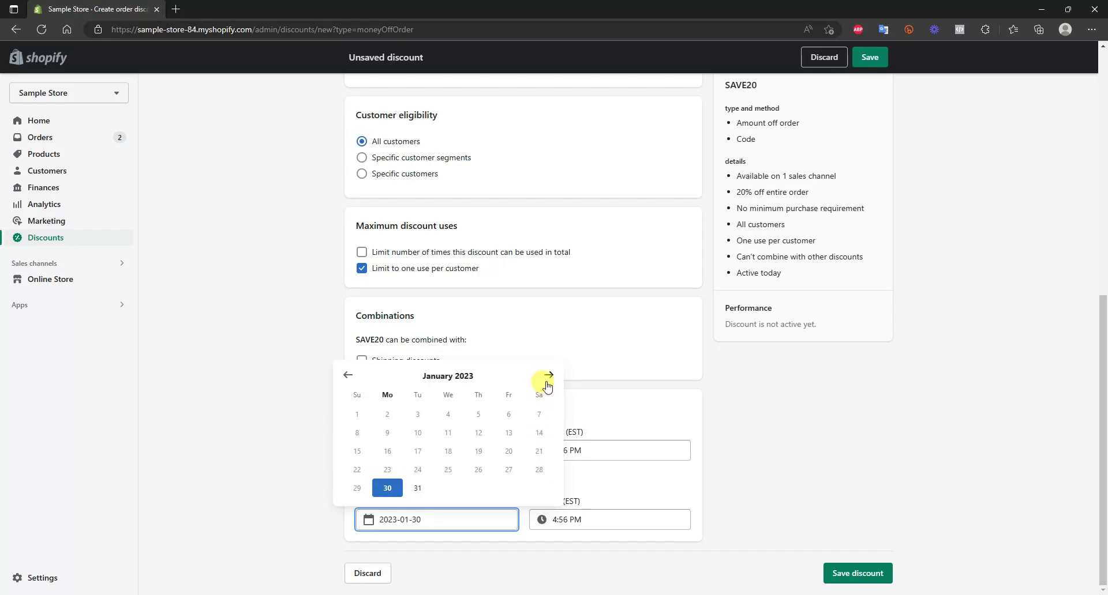
left_click(547, 357)
left_click(547, 358)
left_click(547, 357)
left_click(548, 358)
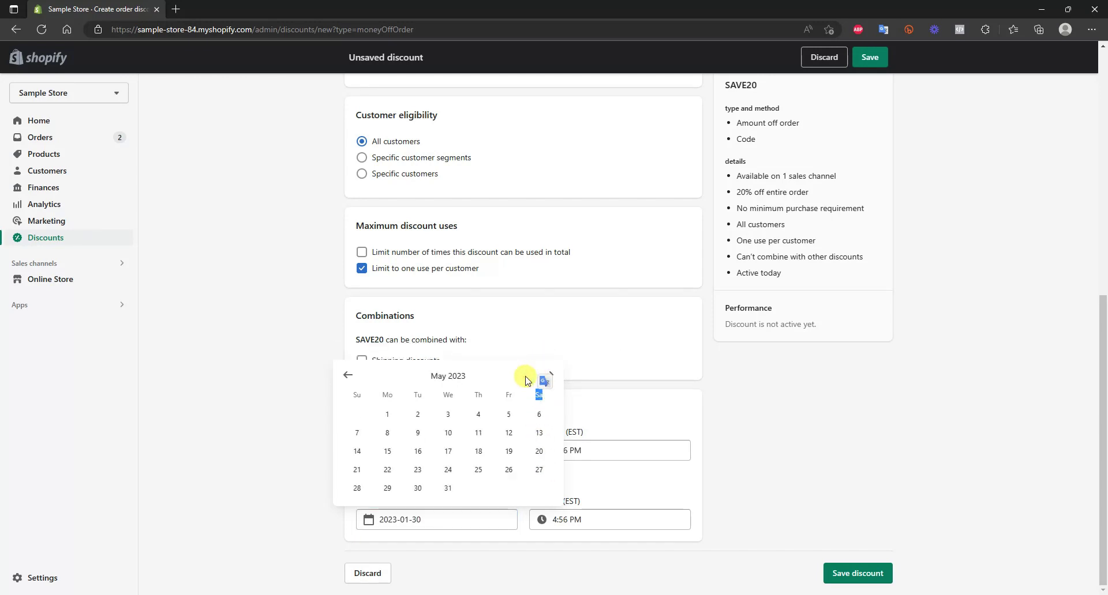
left_click(548, 376)
left_click(548, 376)
left_click(547, 358)
left_click(548, 375)
left_click(548, 375)
left_click(548, 376)
left_click(548, 376)
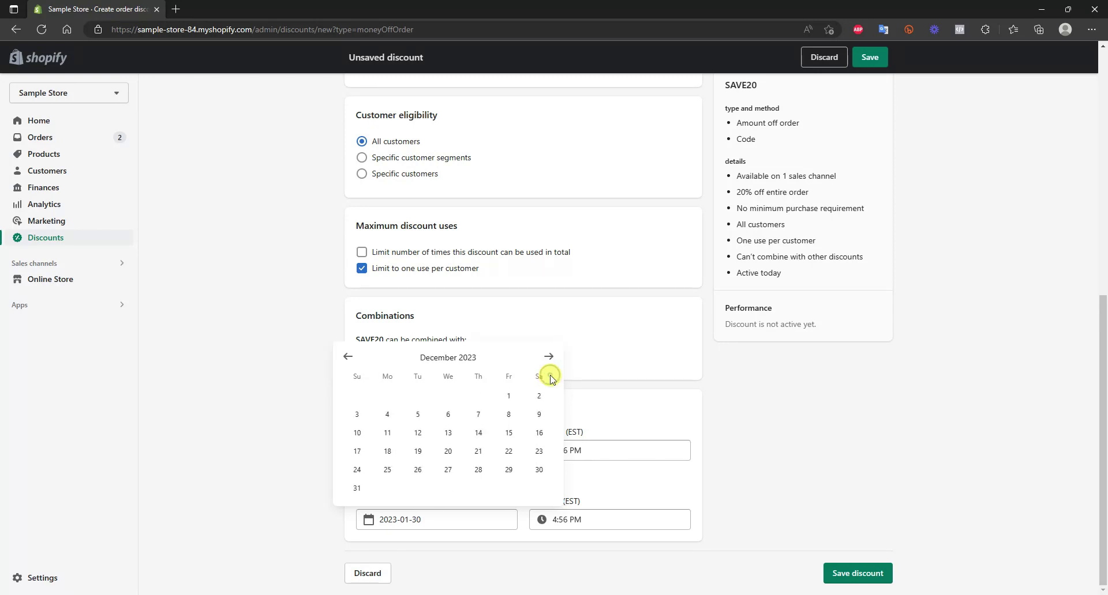
left_click(363, 488)
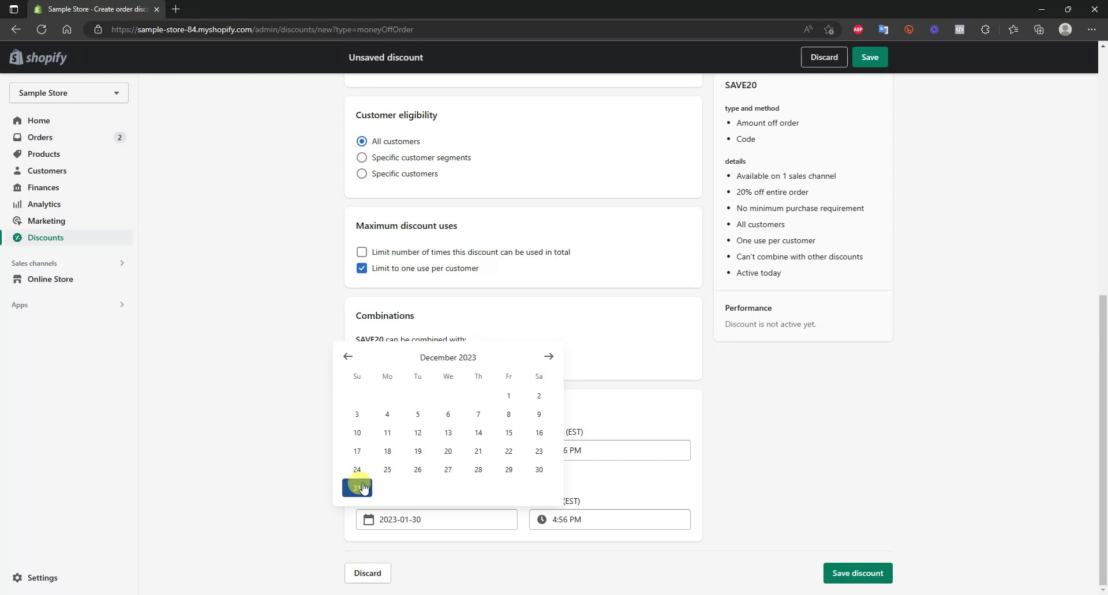
Keep the end time at 11:59 PM and return to the top of the form
left_click(621, 517)
type("11:30 PM")
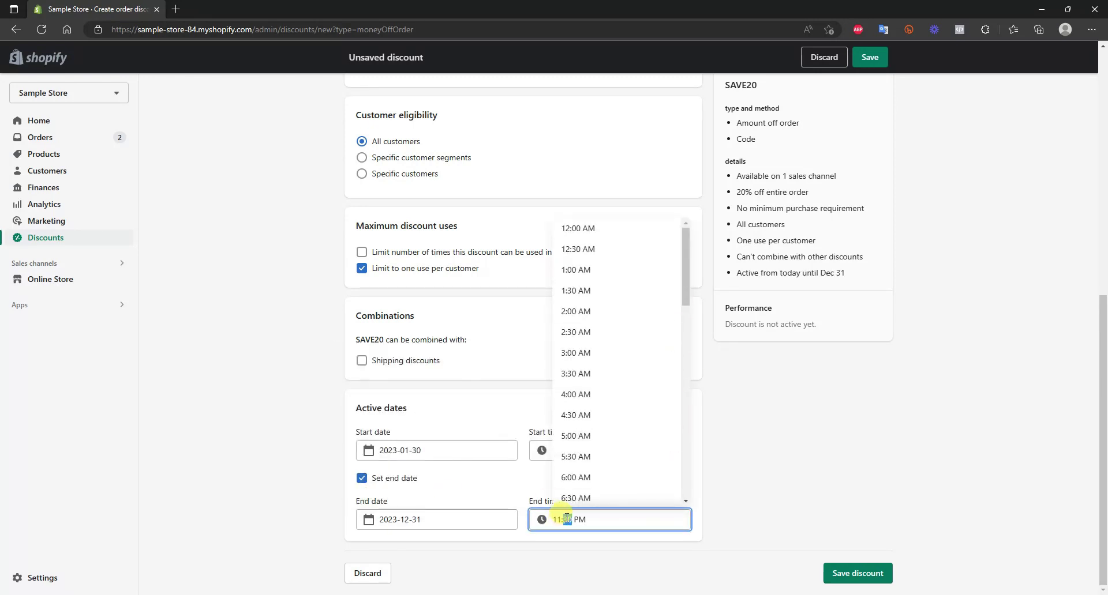
left_click(738, 527)
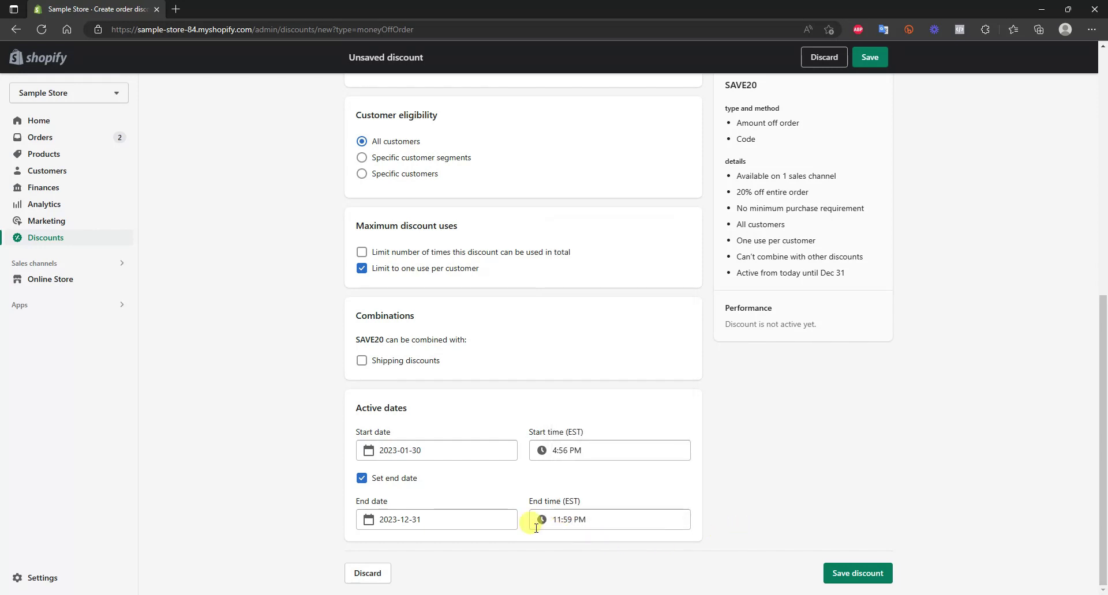
scroll(583, 514, "up", 5)
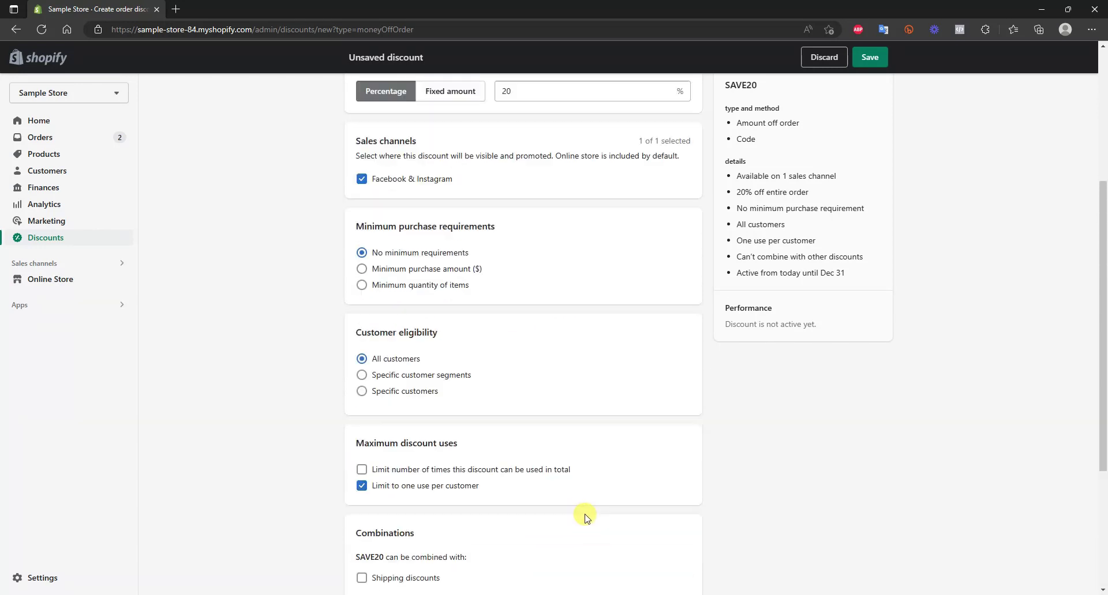
scroll(650, 518, "down", 5)
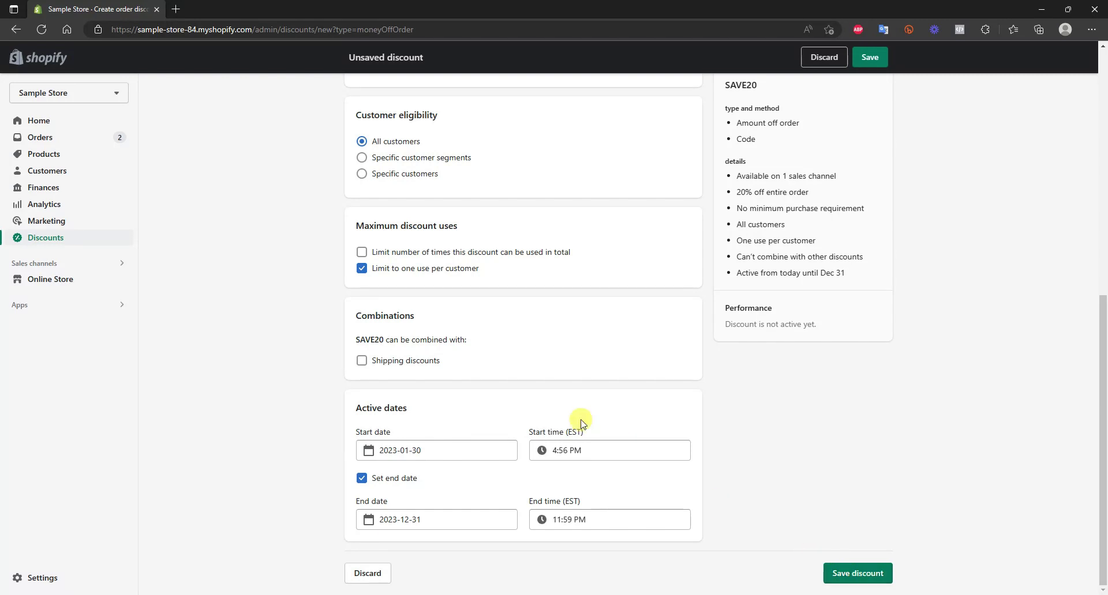
scroll(605, 430, "up", 4)
scroll(628, 437, "up", 4)
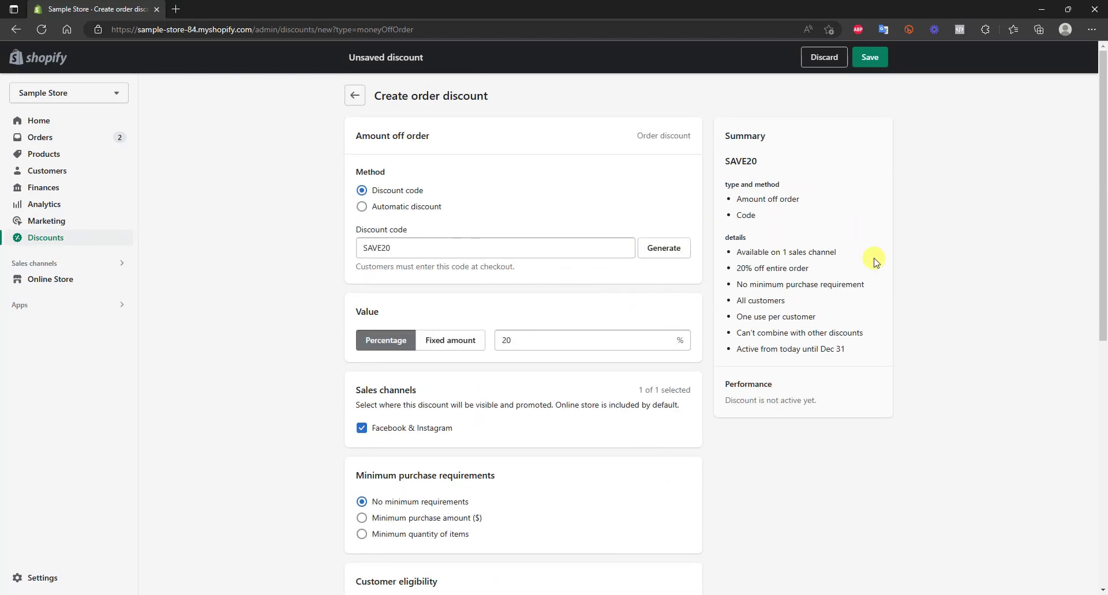
Save SAVE20 and go back to the Discounts list
left_click(870, 57)
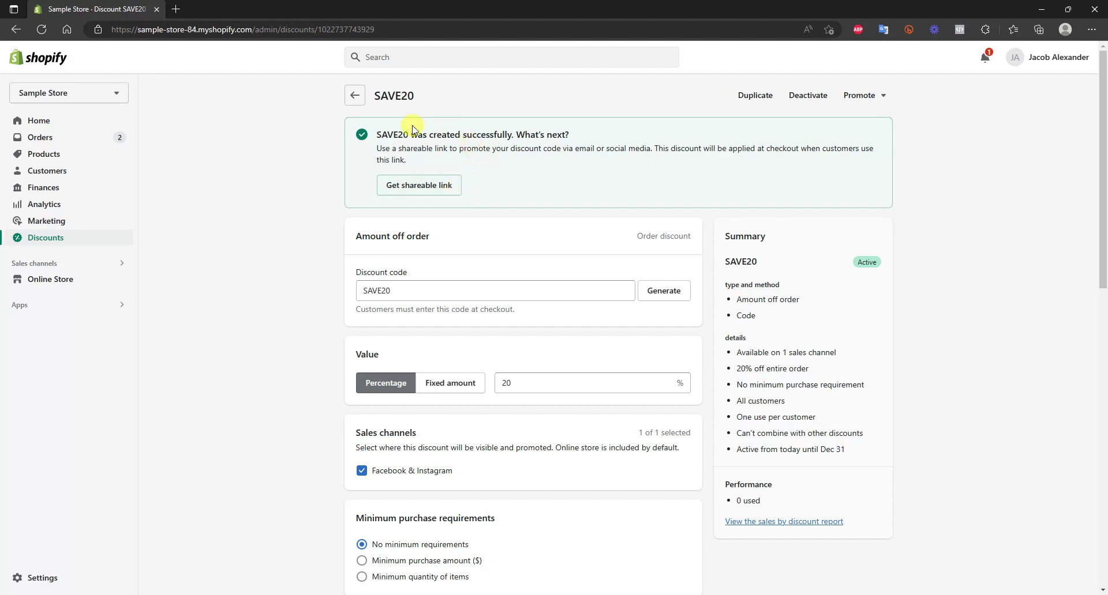
left_click(354, 96)
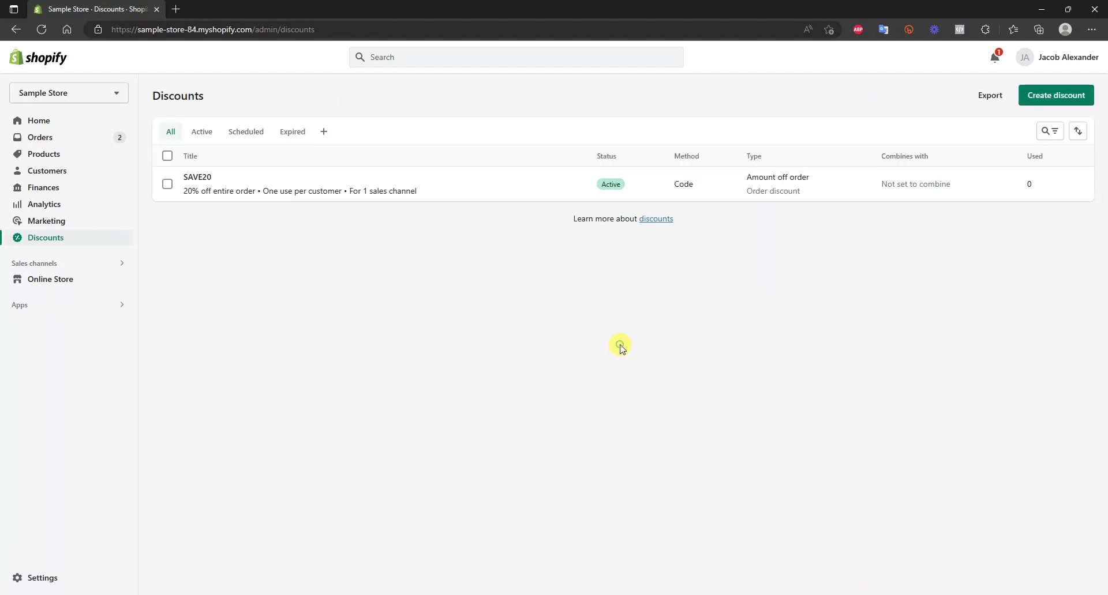
Create a Free shipping discount and enter the code freeship
left_click(1058, 101)
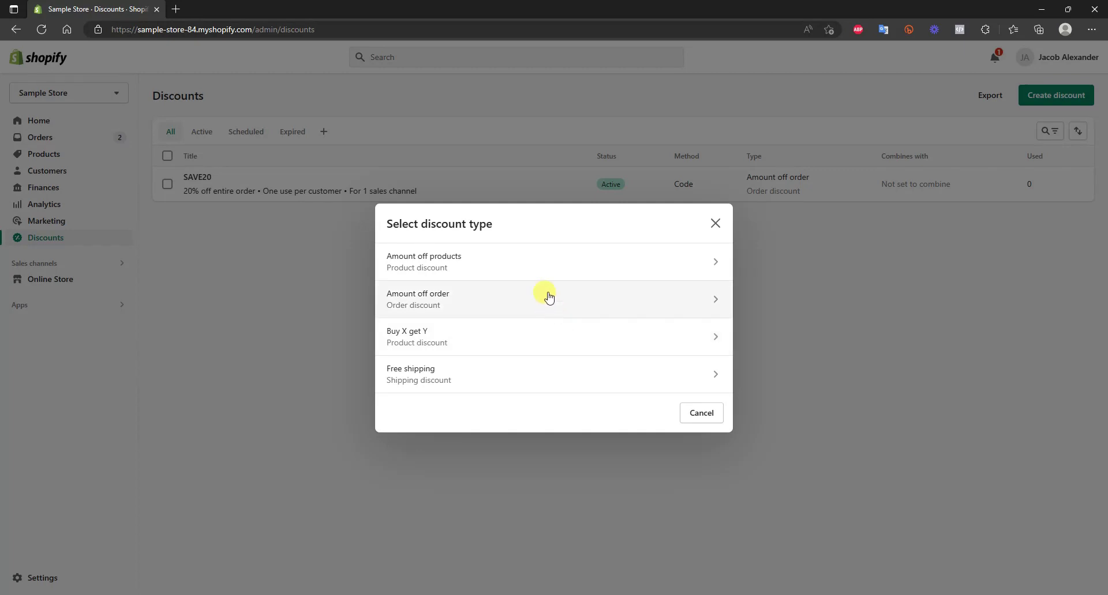
left_click(601, 378)
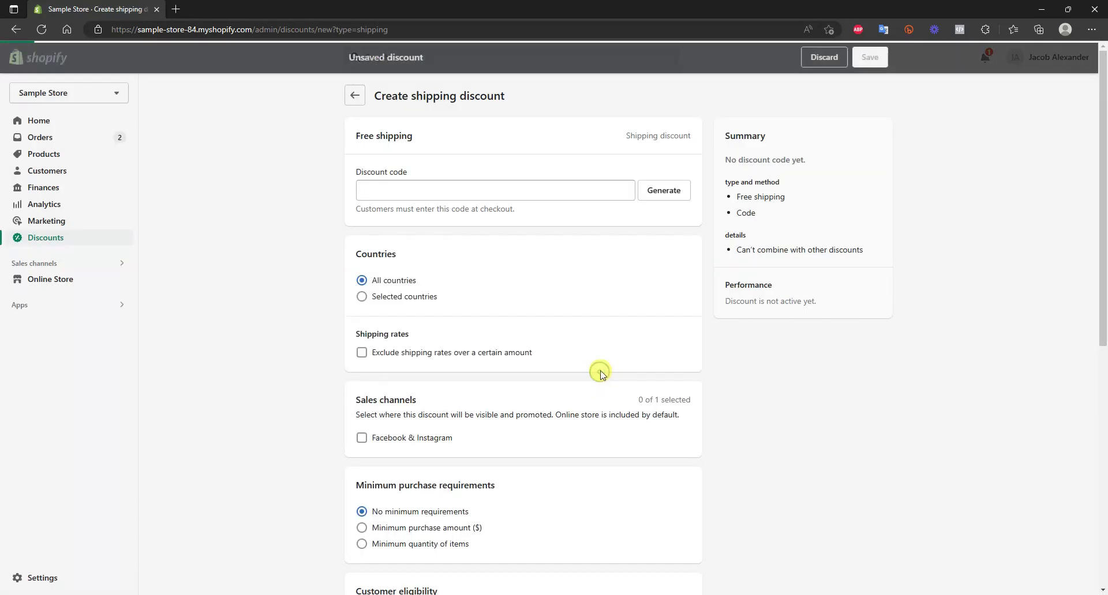
left_click(538, 198)
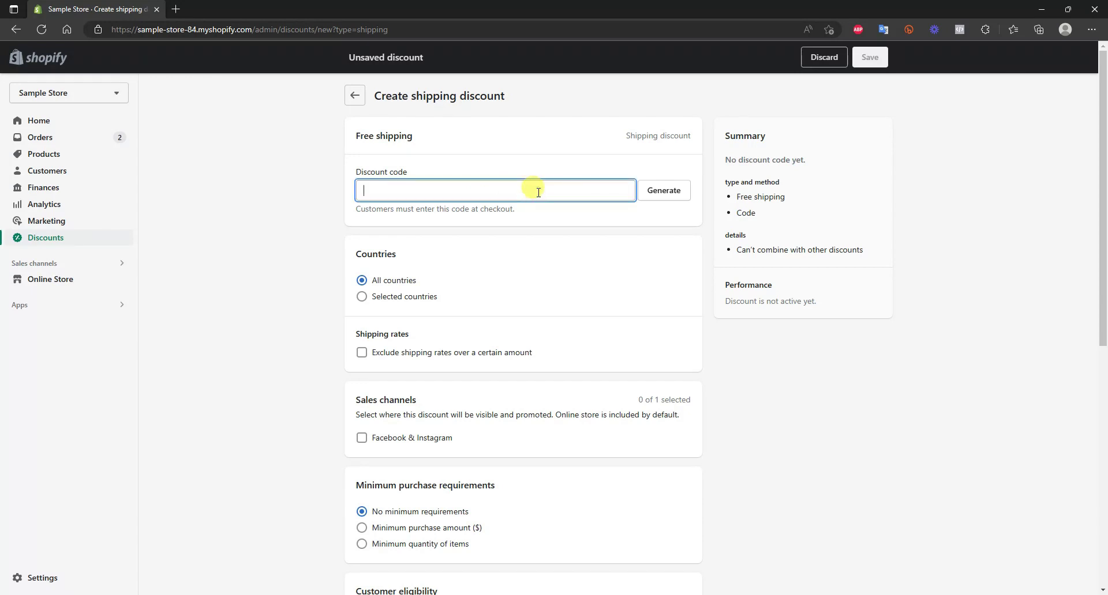
type("freeship")
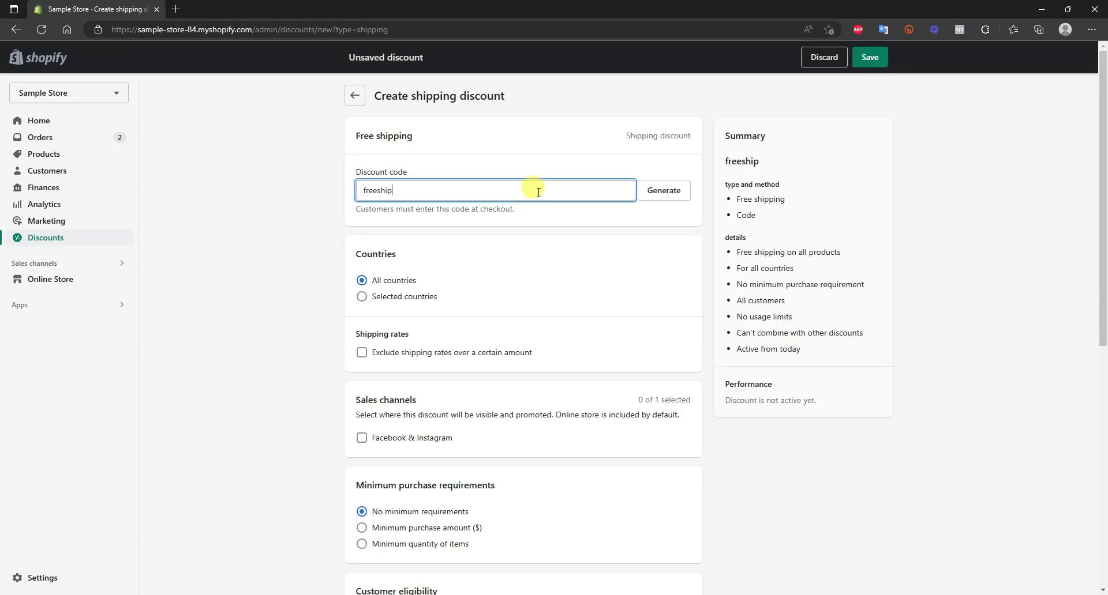
left_click(310, 230)
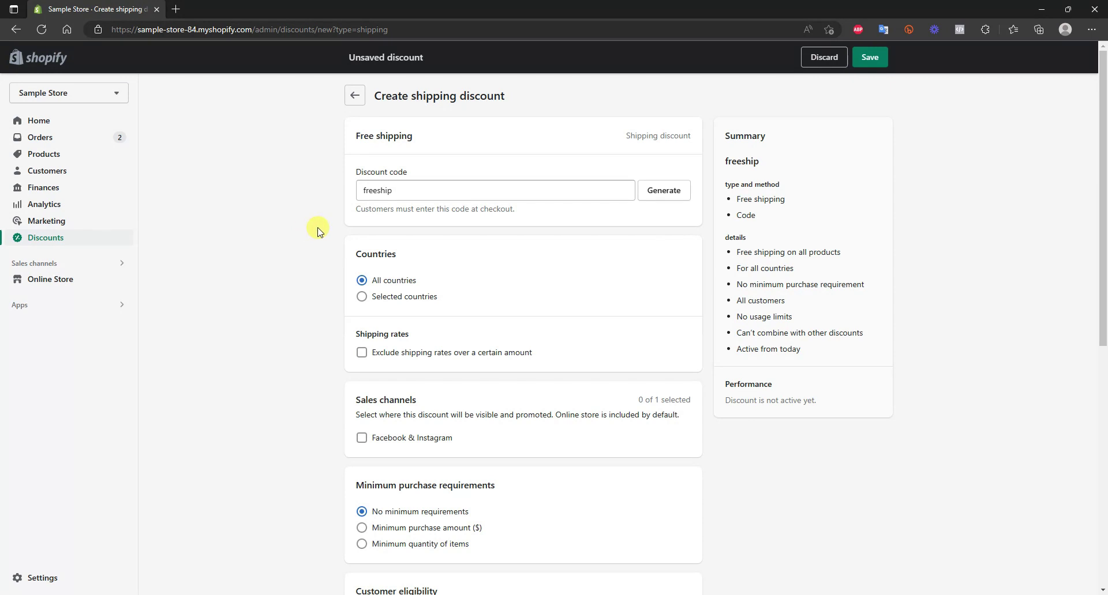
scroll(319, 230, "down", 1)
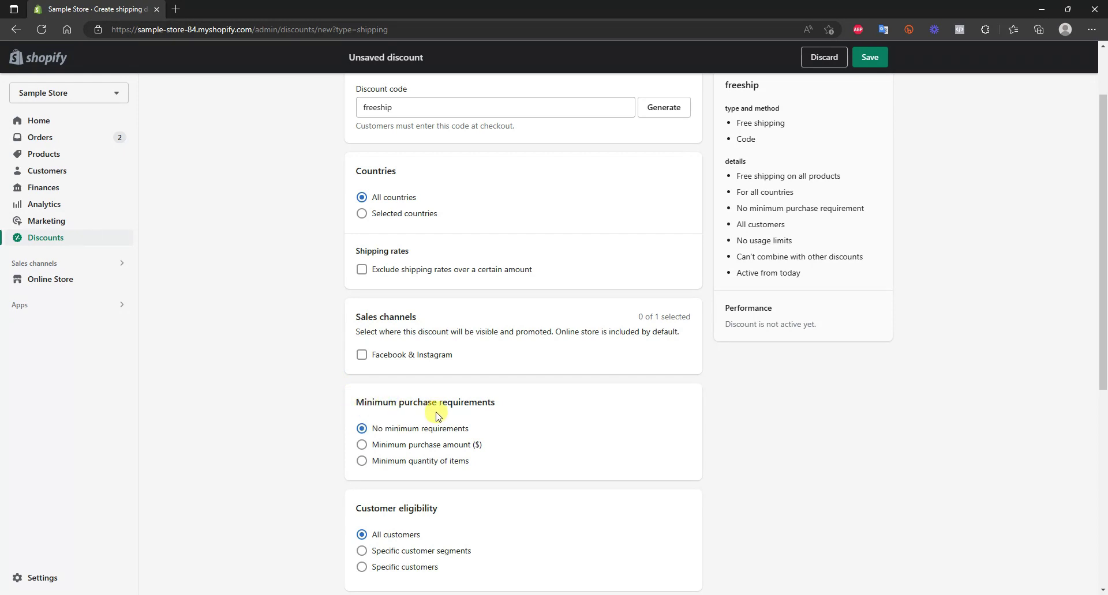
Require a $50.00 minimum purchase amount for the freeship discount
left_click(426, 449)
left_click(406, 460)
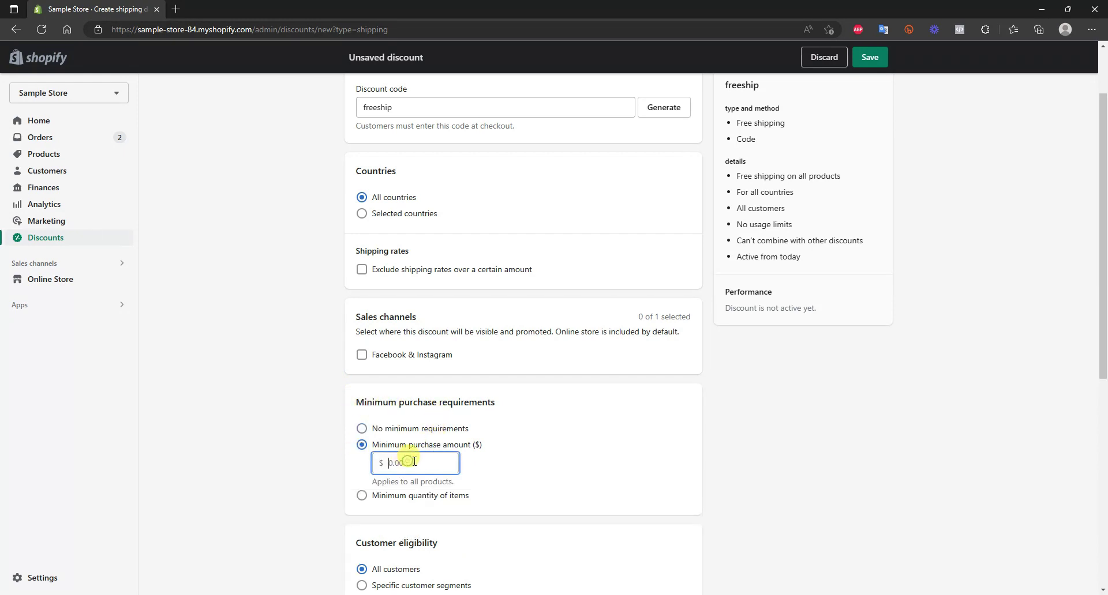
type("50")
left_click(755, 440)
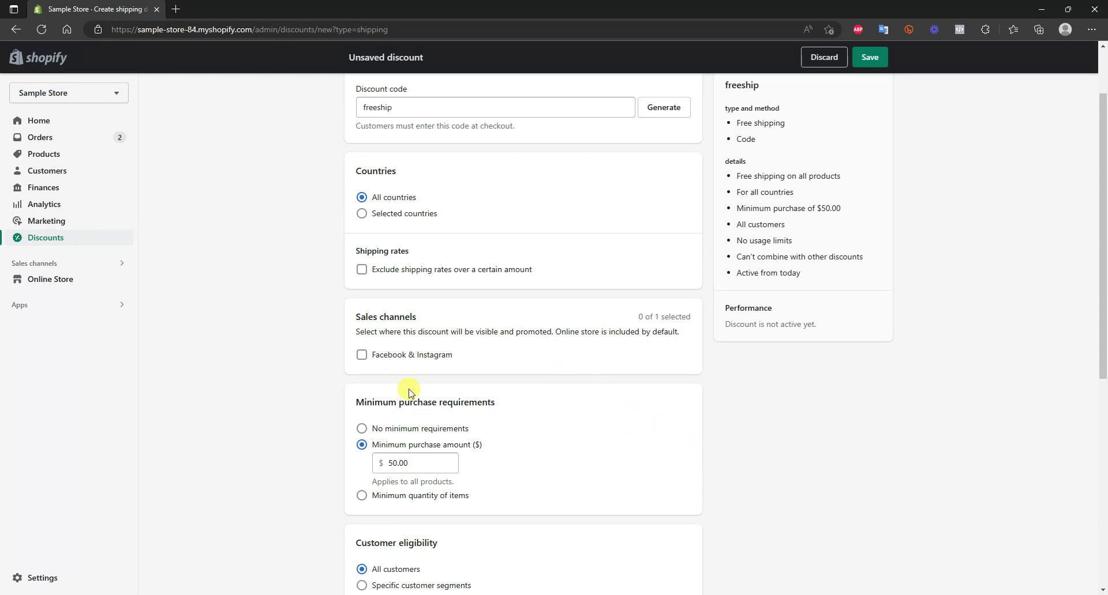
scroll(489, 386, "up", 2)
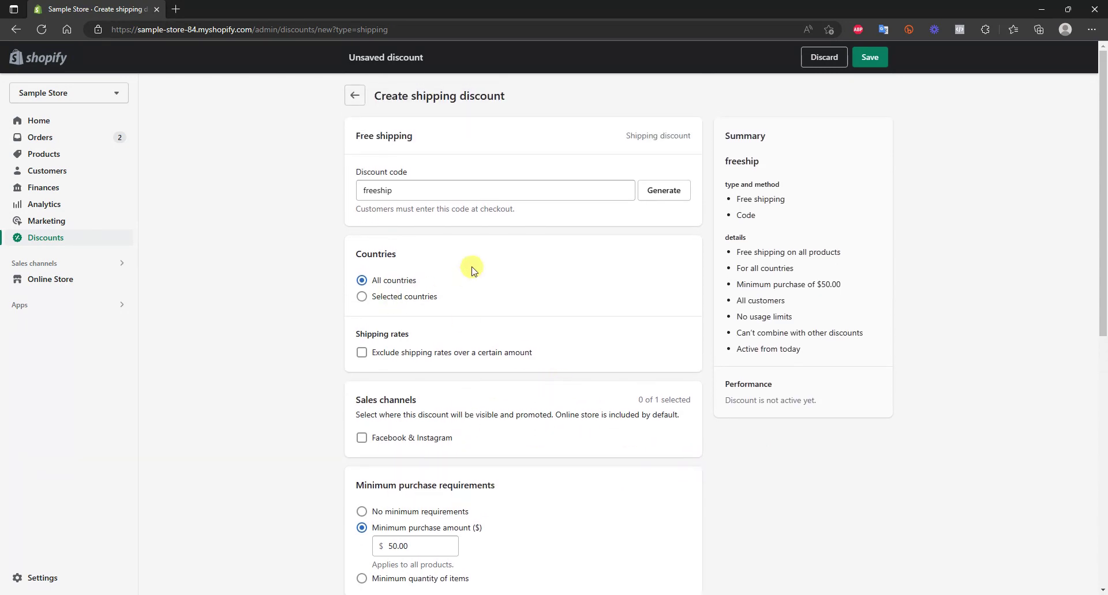
scroll(469, 270, "down", 3)
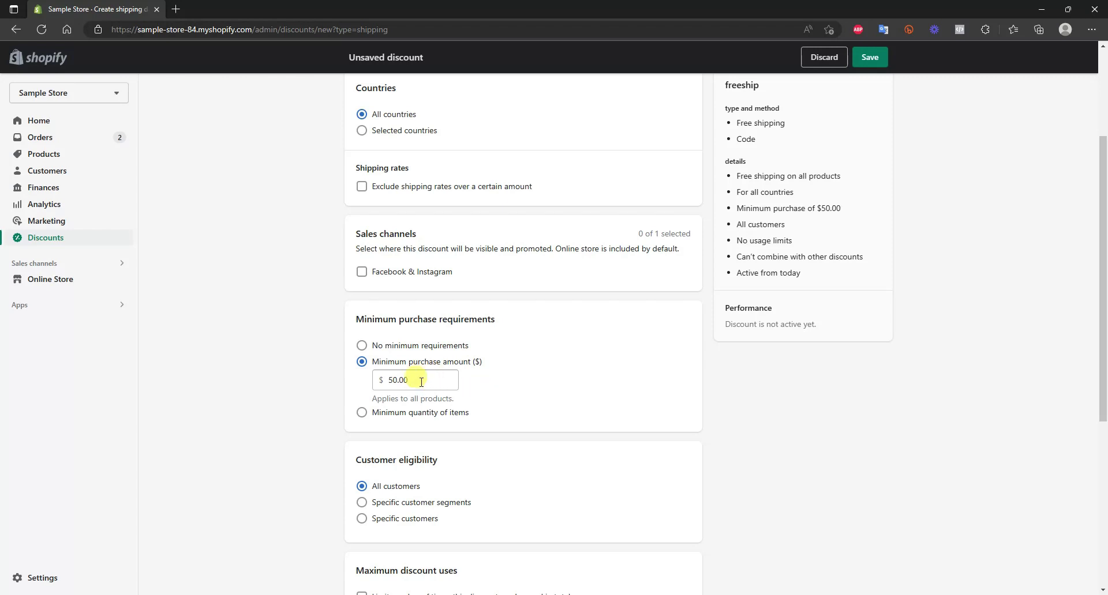
scroll(467, 336, "up", 3)
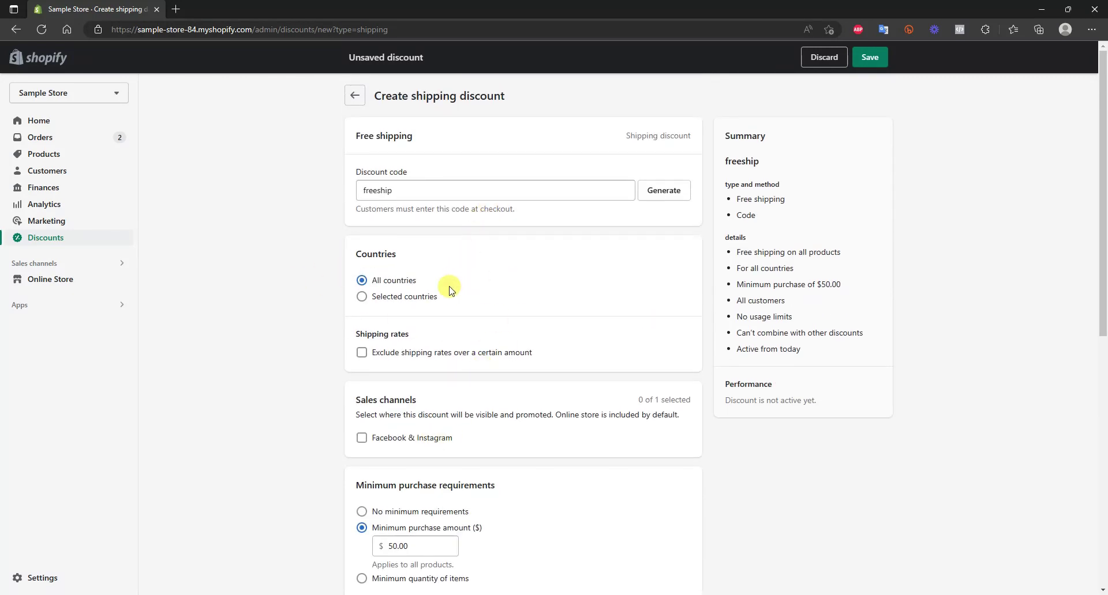
scroll(449, 288, "down", 4)
scroll(448, 290, "down", 4)
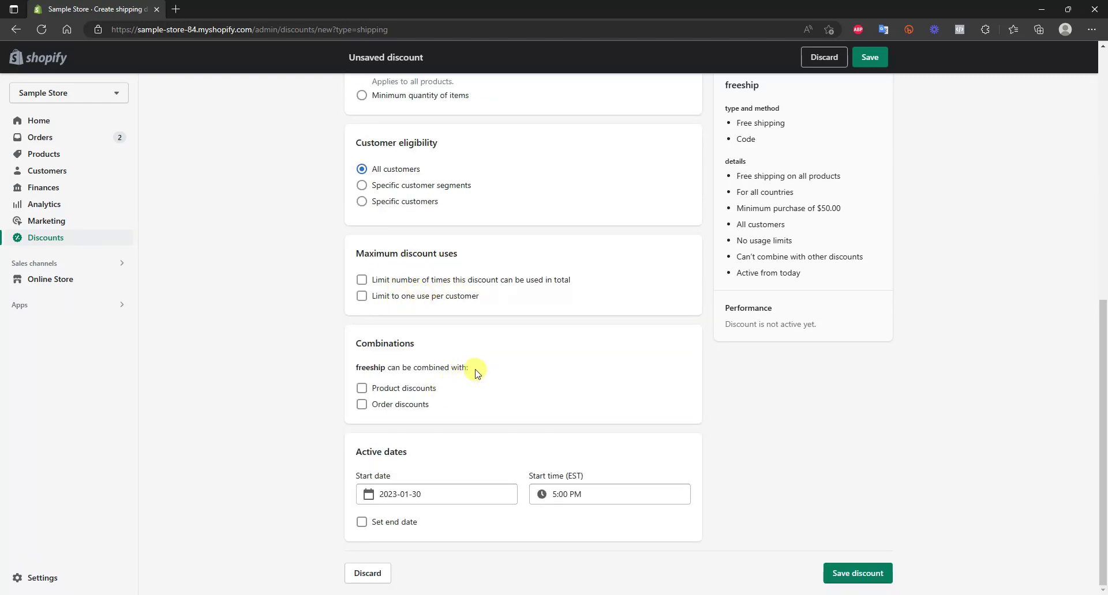
scroll(466, 378, "up", 8)
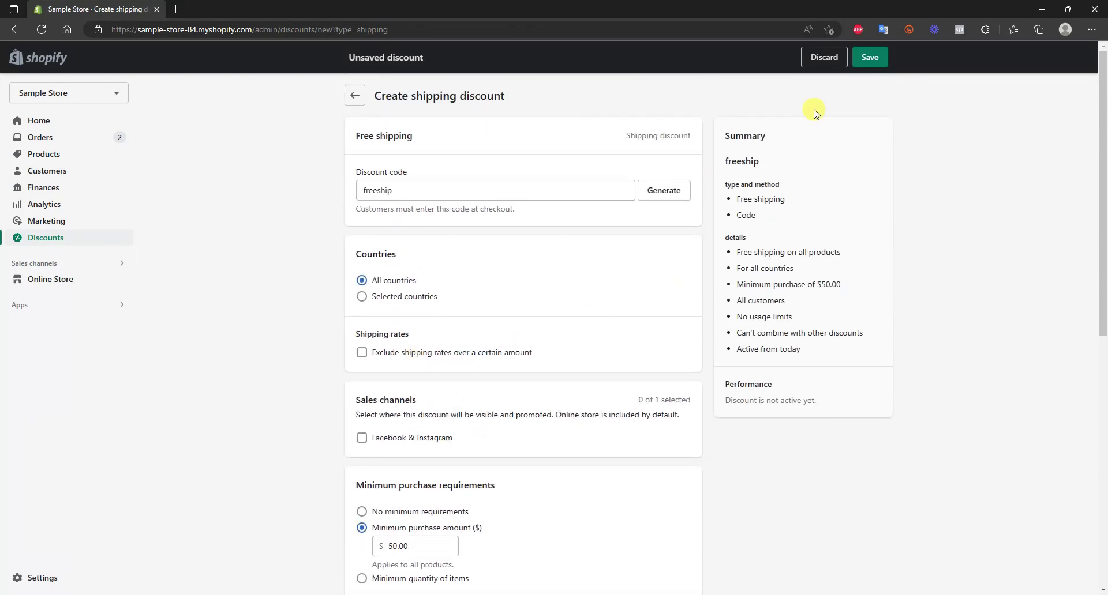
Save freeship and begin creating another discount from the Discounts list
left_click(868, 57)
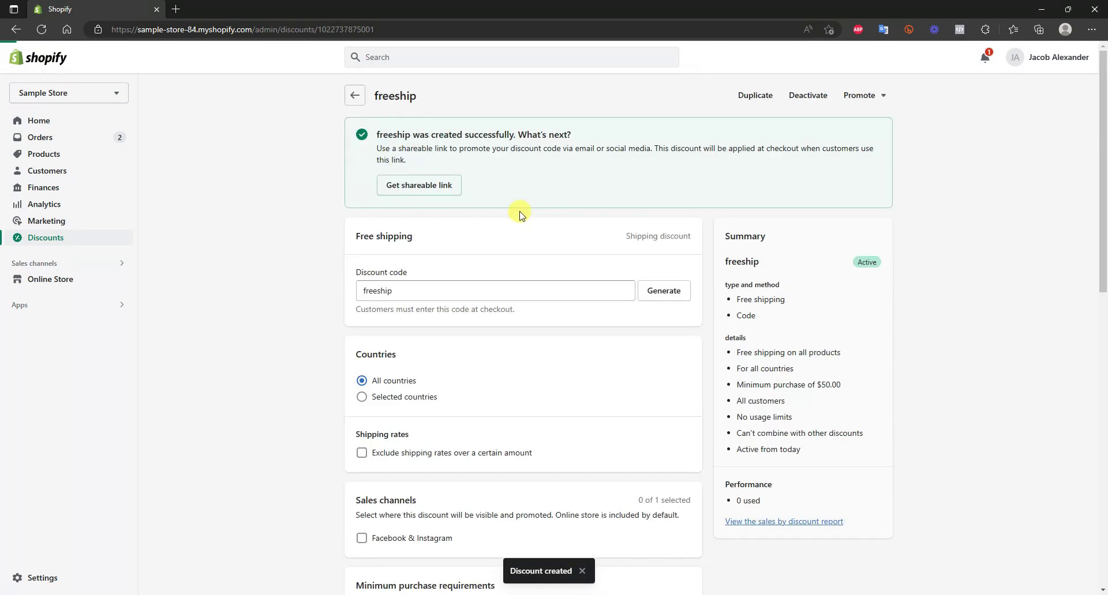
left_click(355, 98)
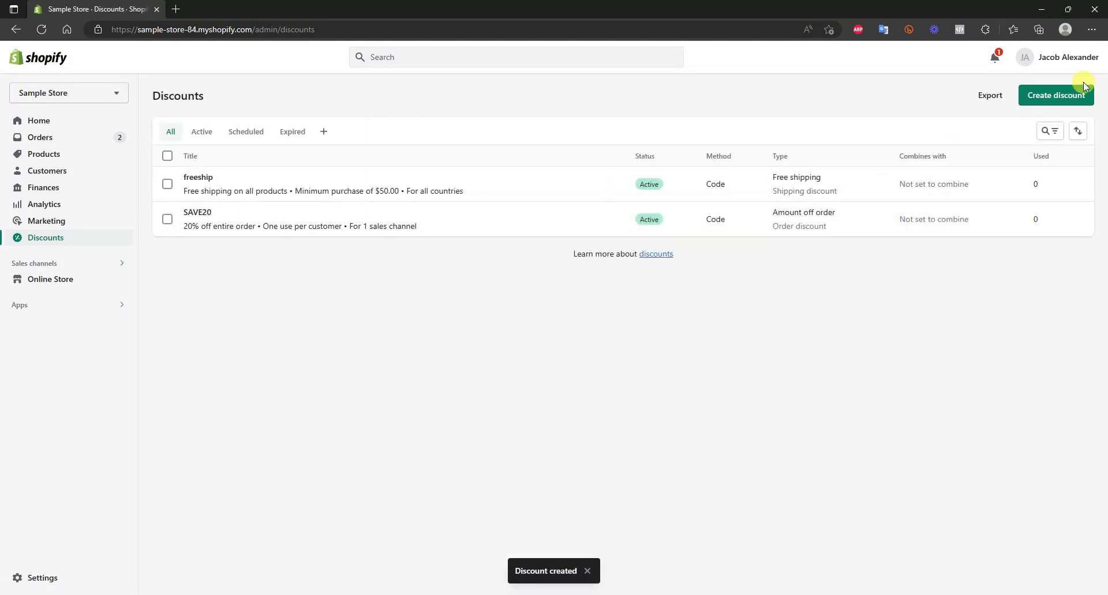
left_click(1042, 97)
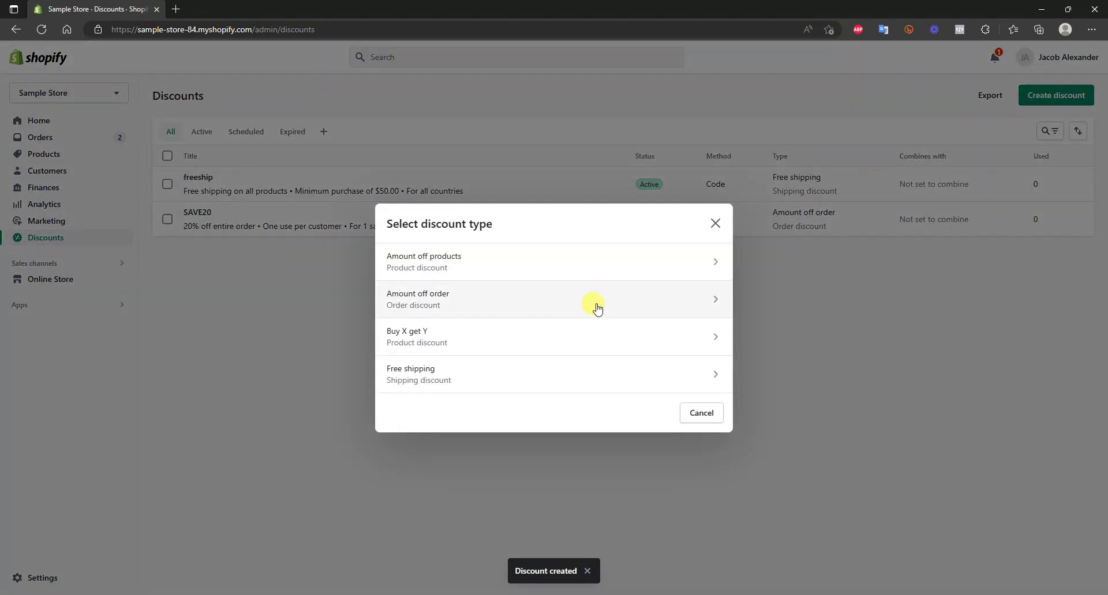
Pick Amount off order as the discount type and set the method to Automatic discount
left_click(667, 311)
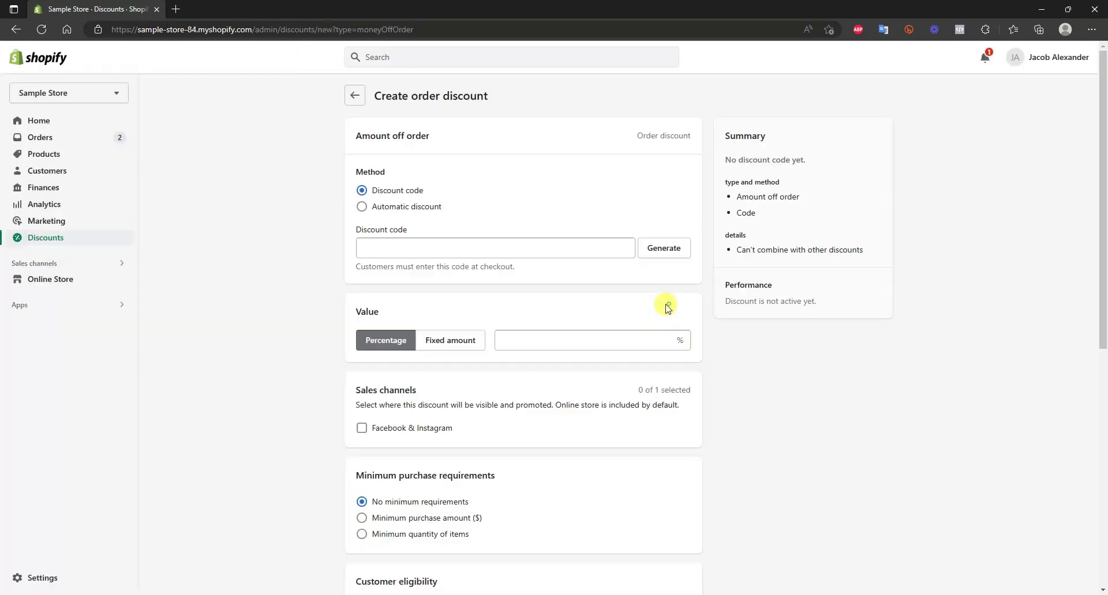
left_click(419, 211)
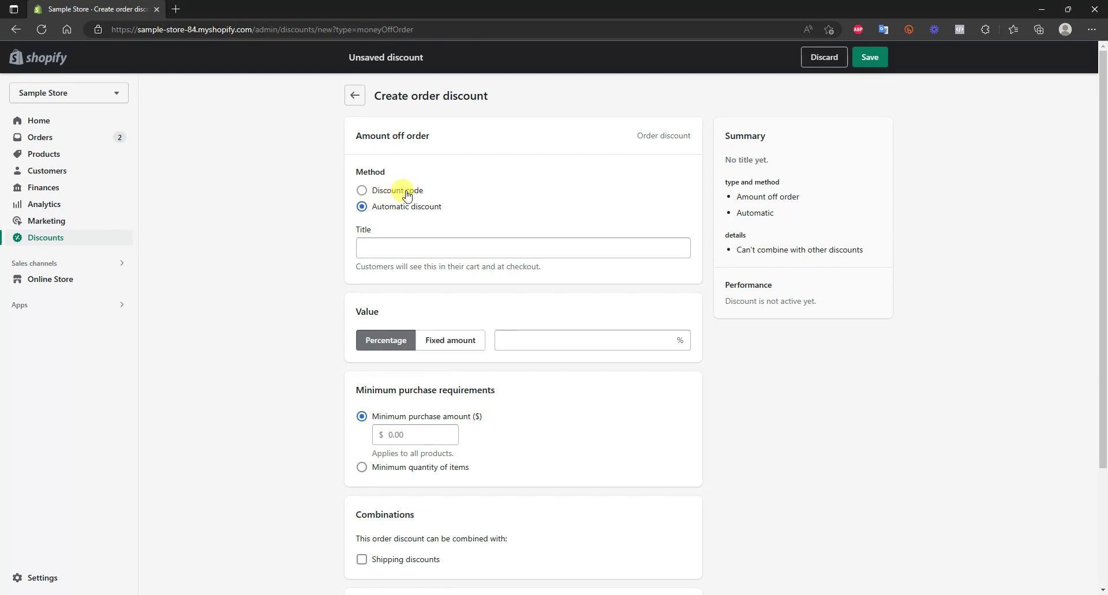
Title the automatic discount blackfriday and set it to 25% off
left_click(505, 243)
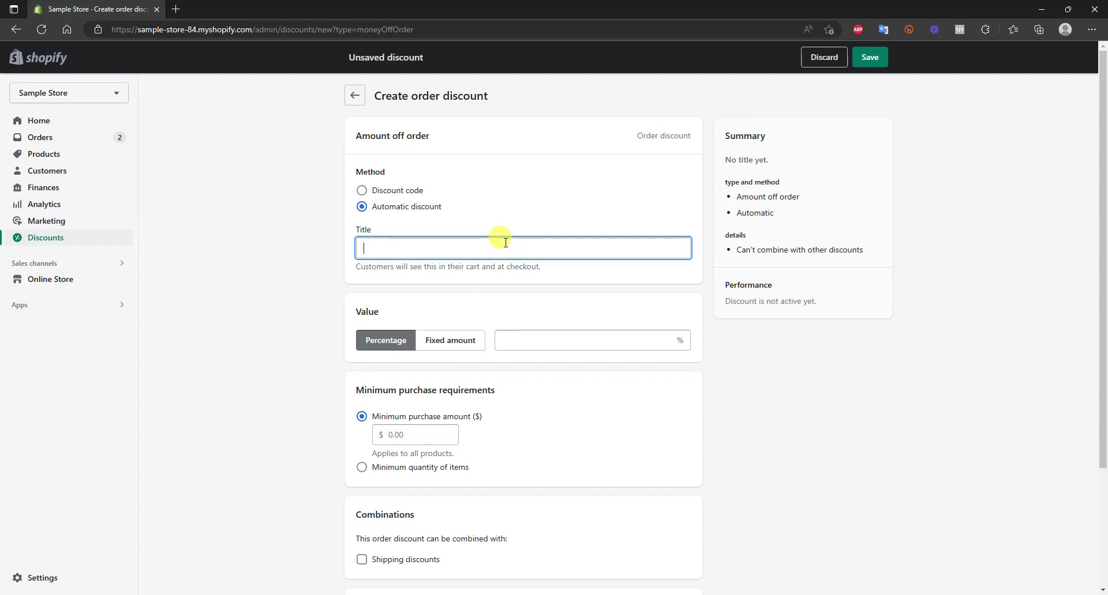
type("blackf")
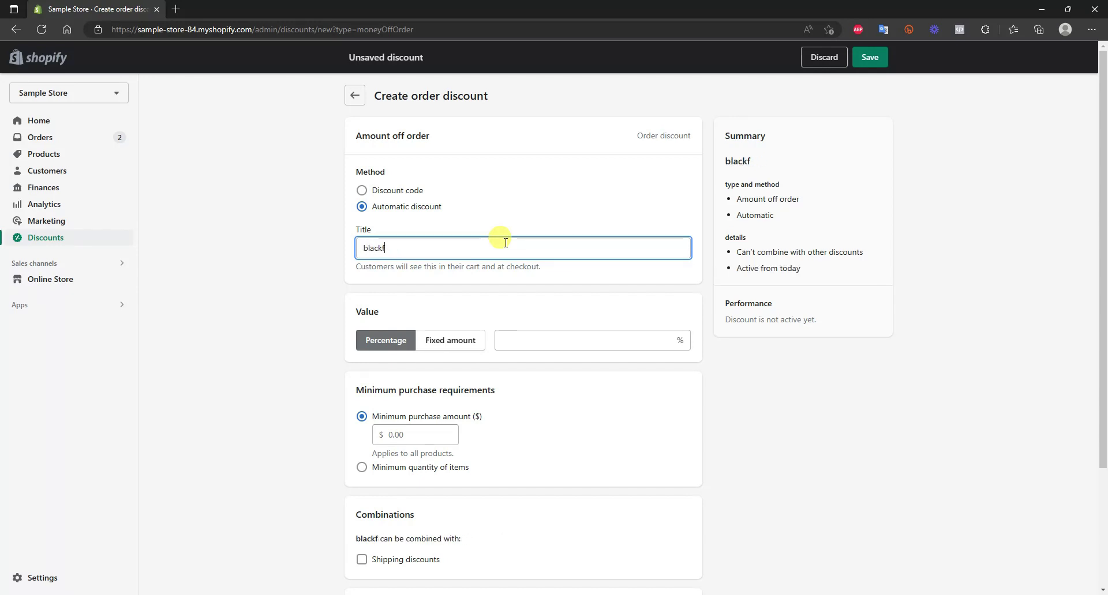
type("irdriday")
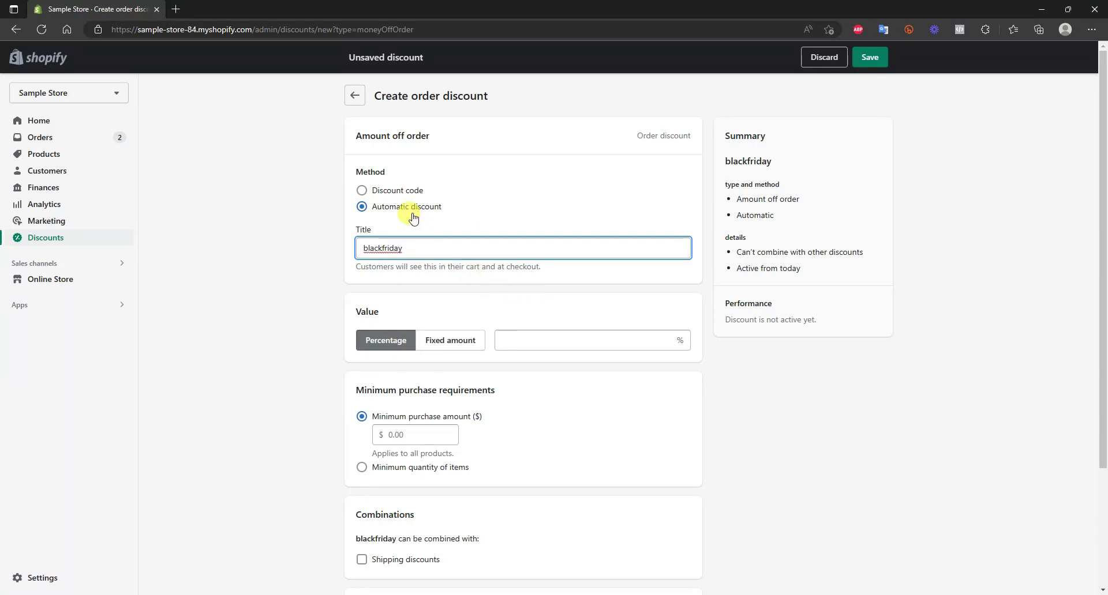
scroll(412, 218, "down", 1)
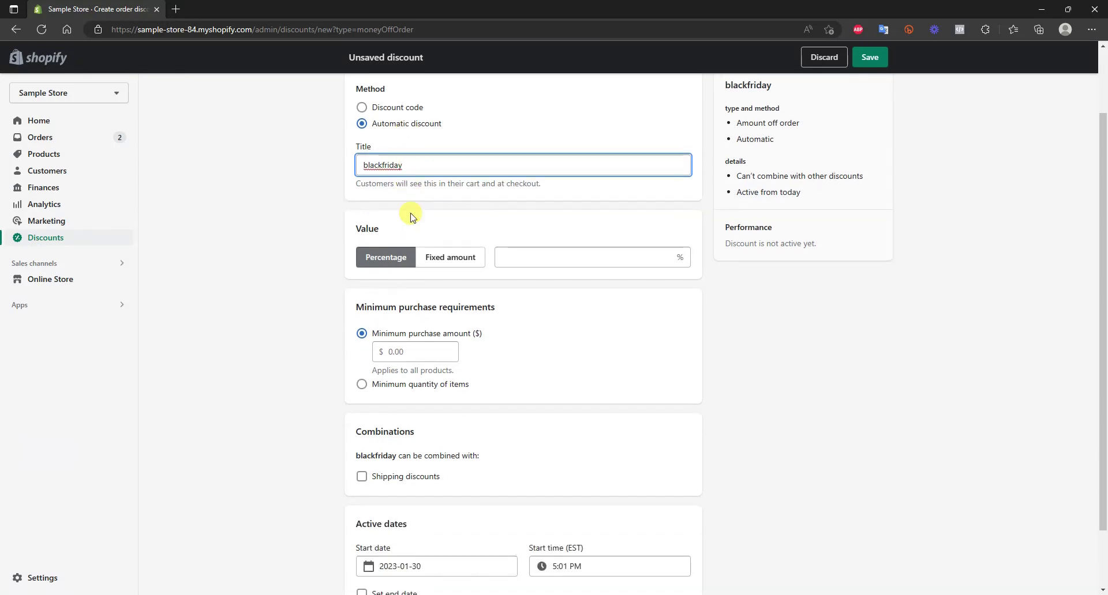
left_click(575, 258)
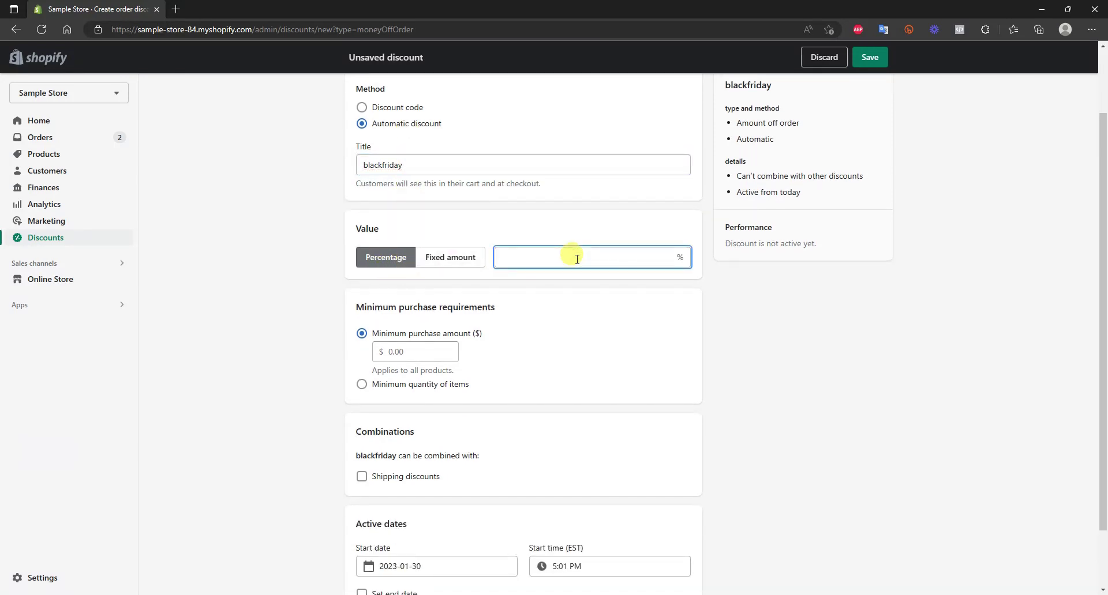
type("25")
Add a $50.00 minimum purchase amount and save the blackfriday discount
left_click(799, 394)
scroll(702, 356, "down", 1)
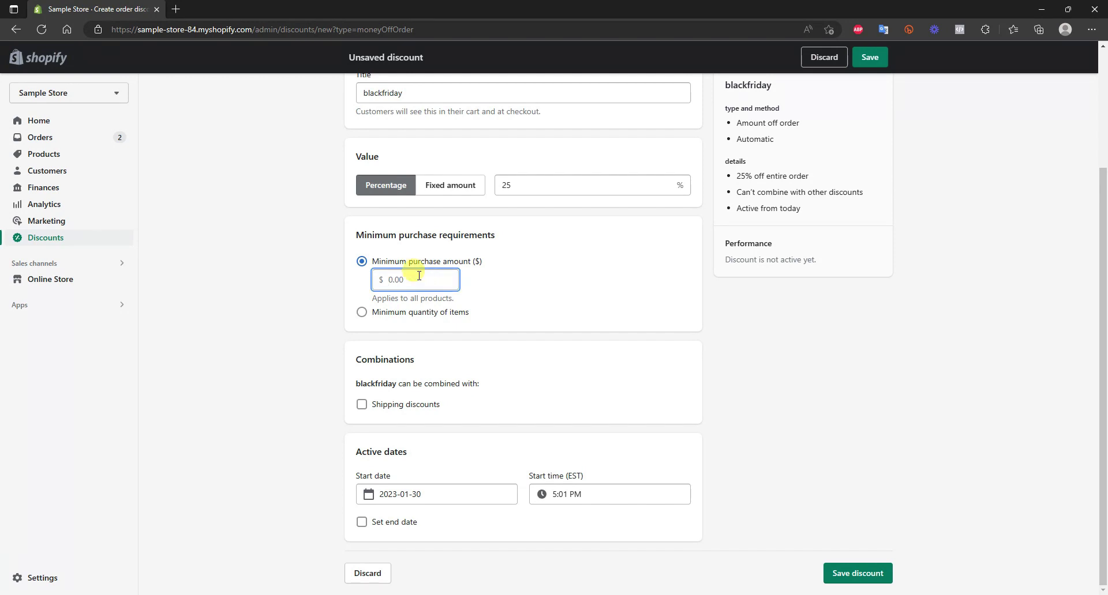
type("50.00")
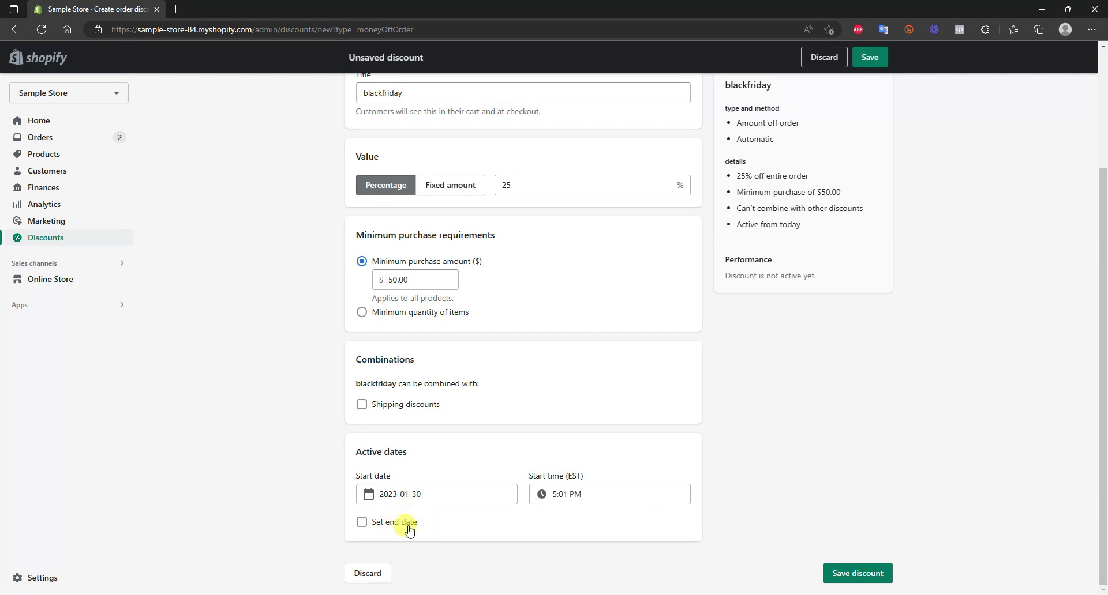
scroll(742, 484, "up", 3)
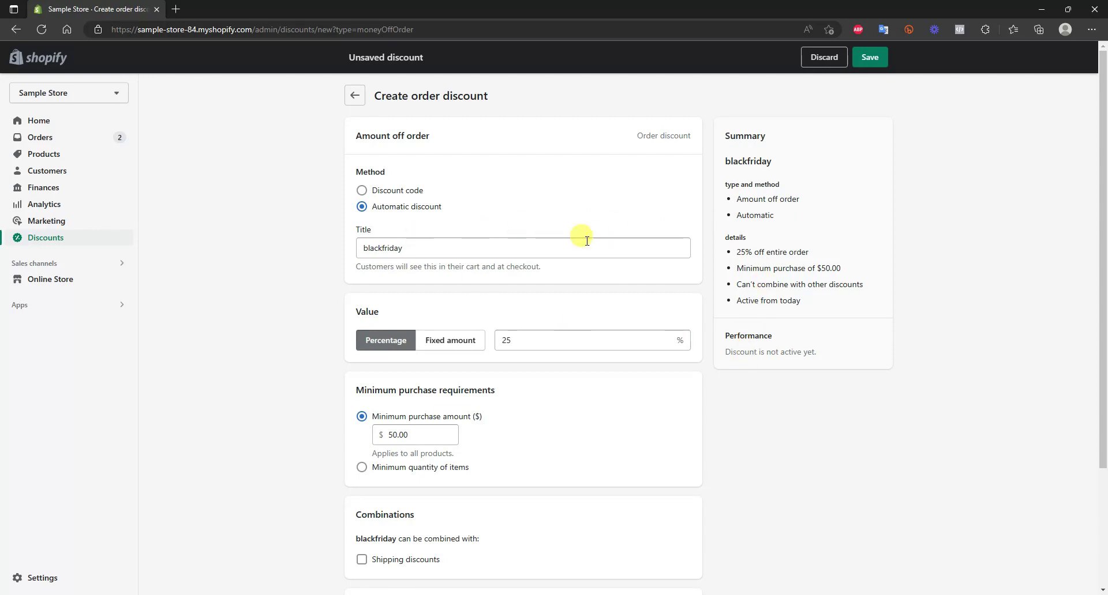
scroll(471, 339, "down", 2)
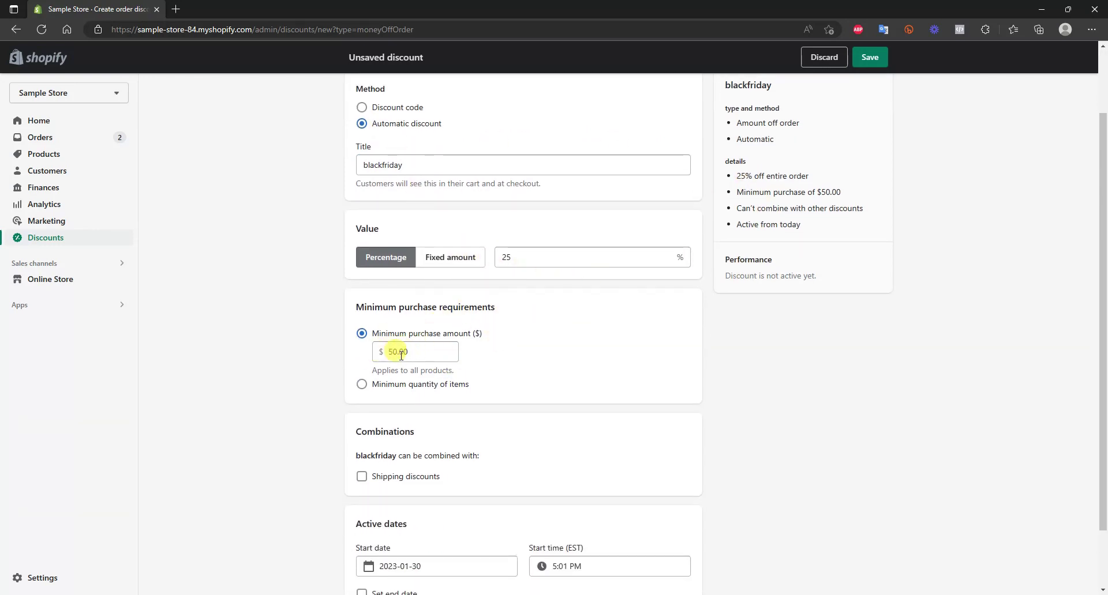
scroll(457, 347, "down", 2)
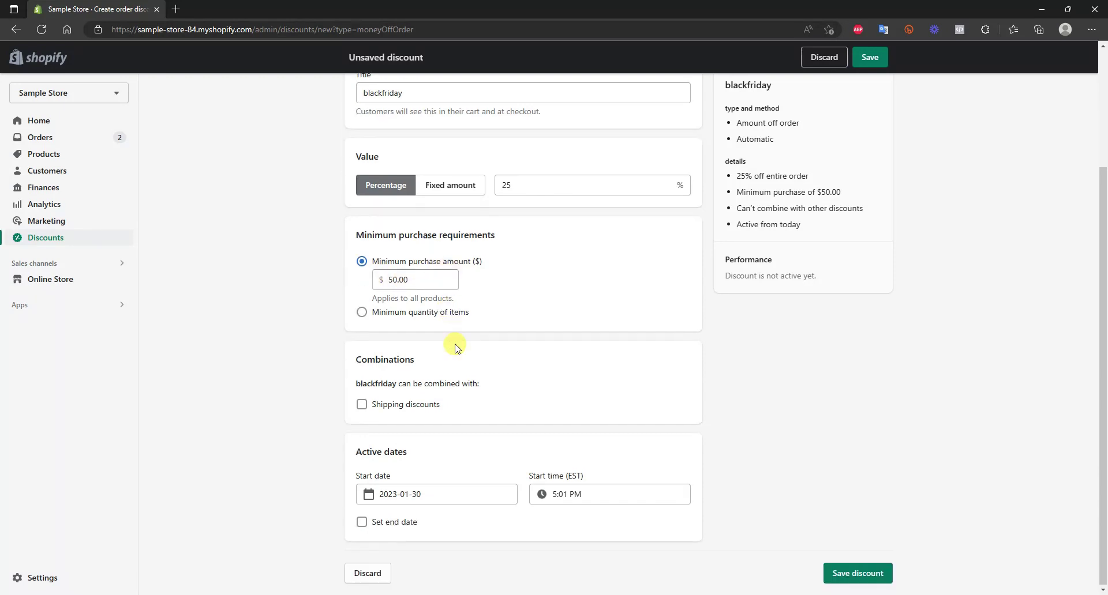
left_click(849, 563)
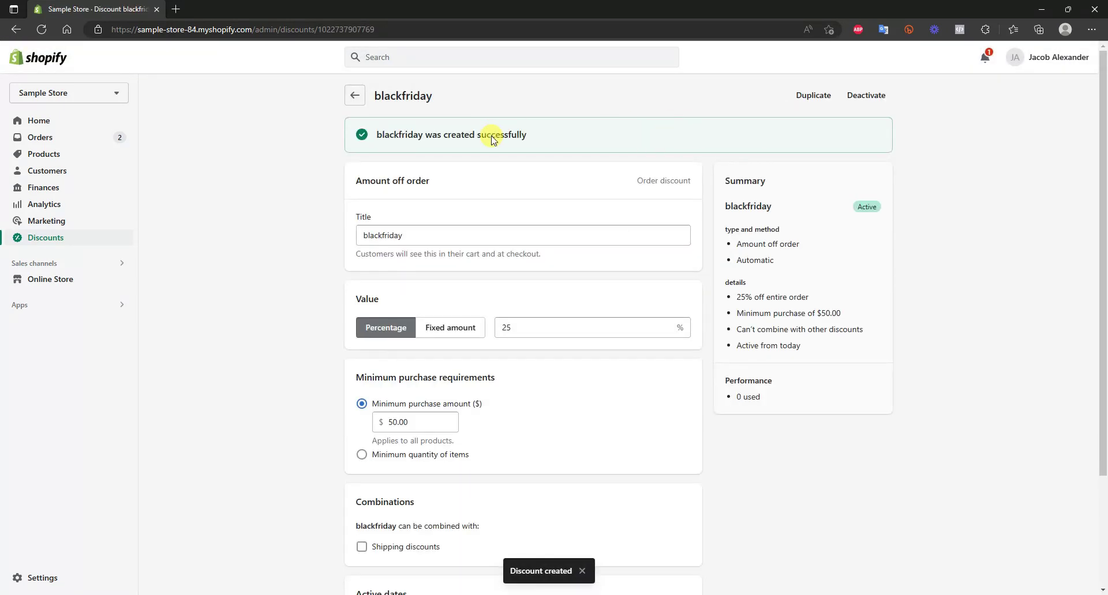
Create a new Buy X get Y discount and enter the code BOGO
left_click(356, 100)
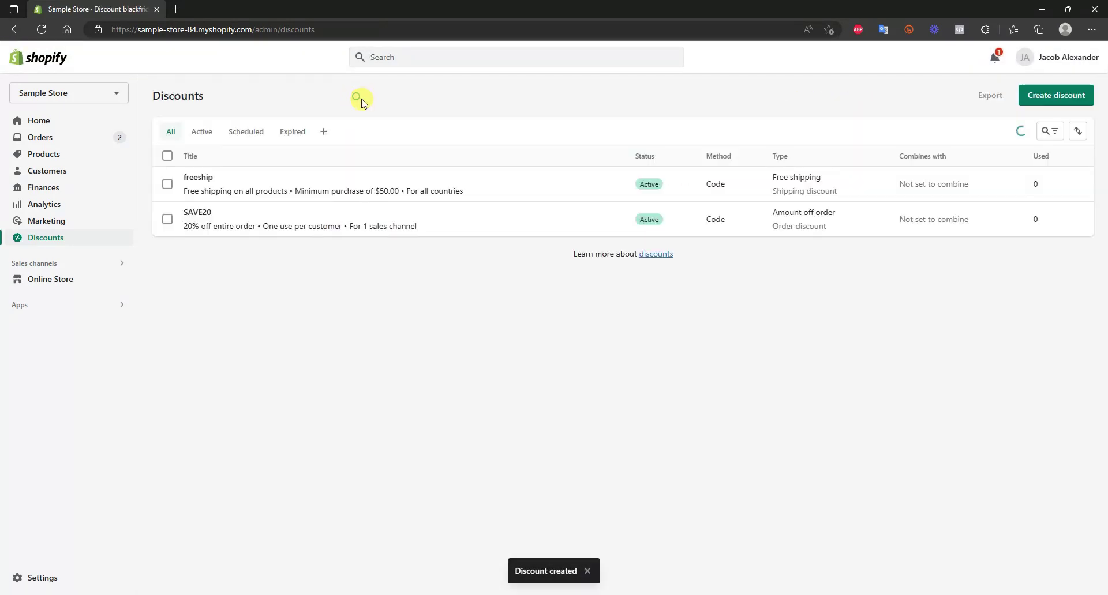
left_click(1053, 94)
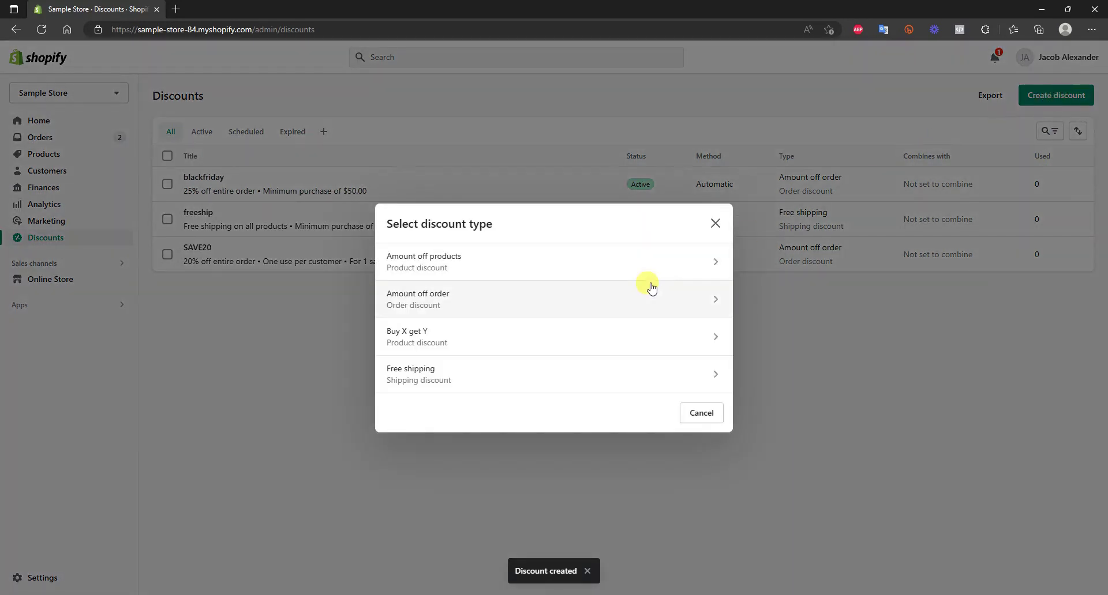
left_click(532, 342)
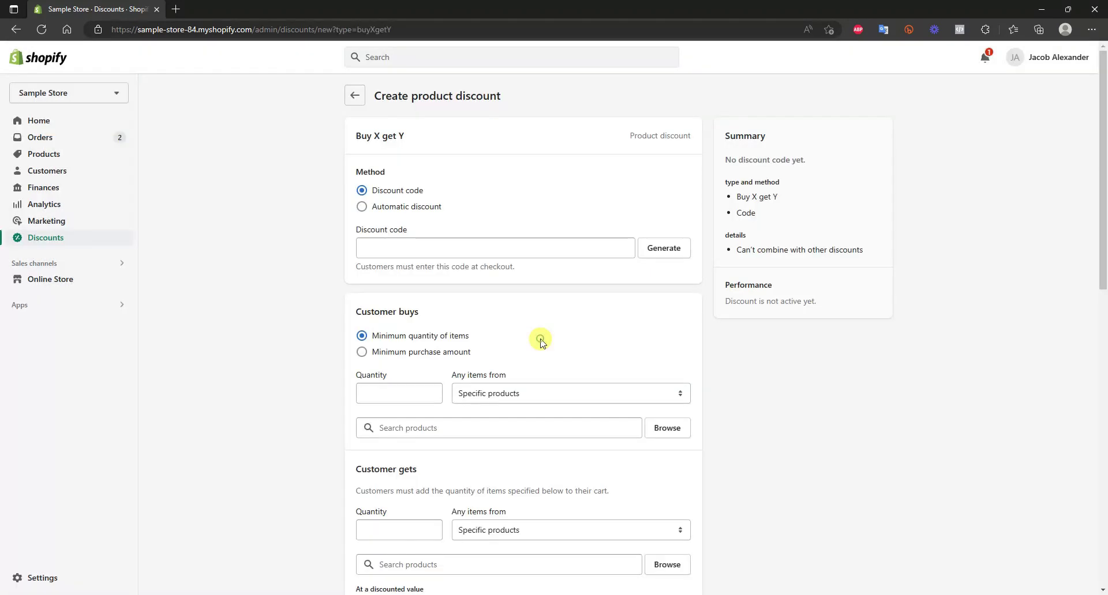
left_click(519, 247)
type("BOG")
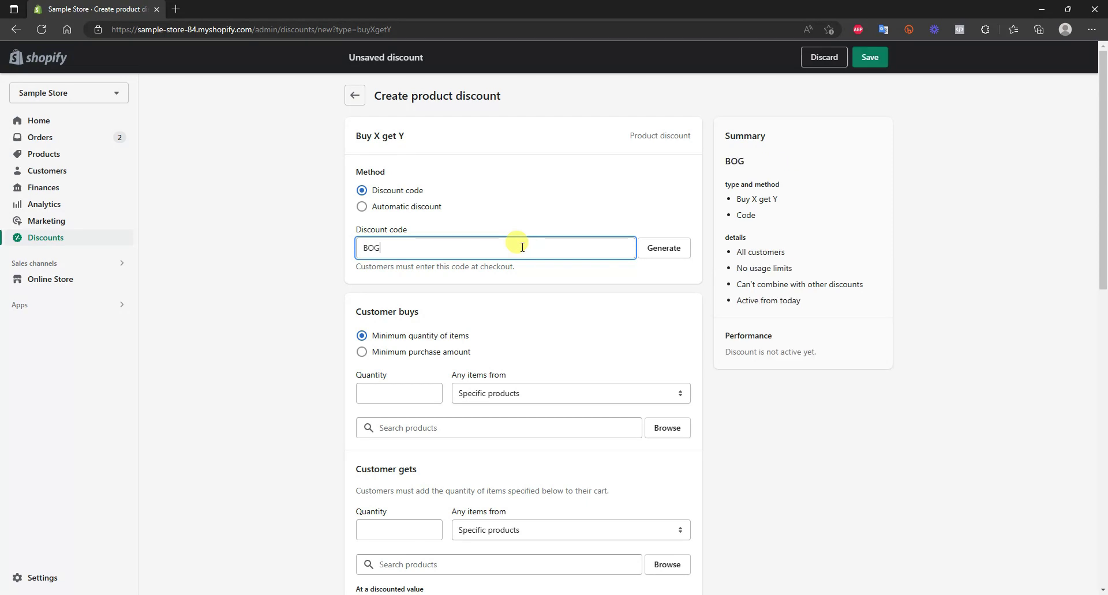
type("O")
left_click(316, 298)
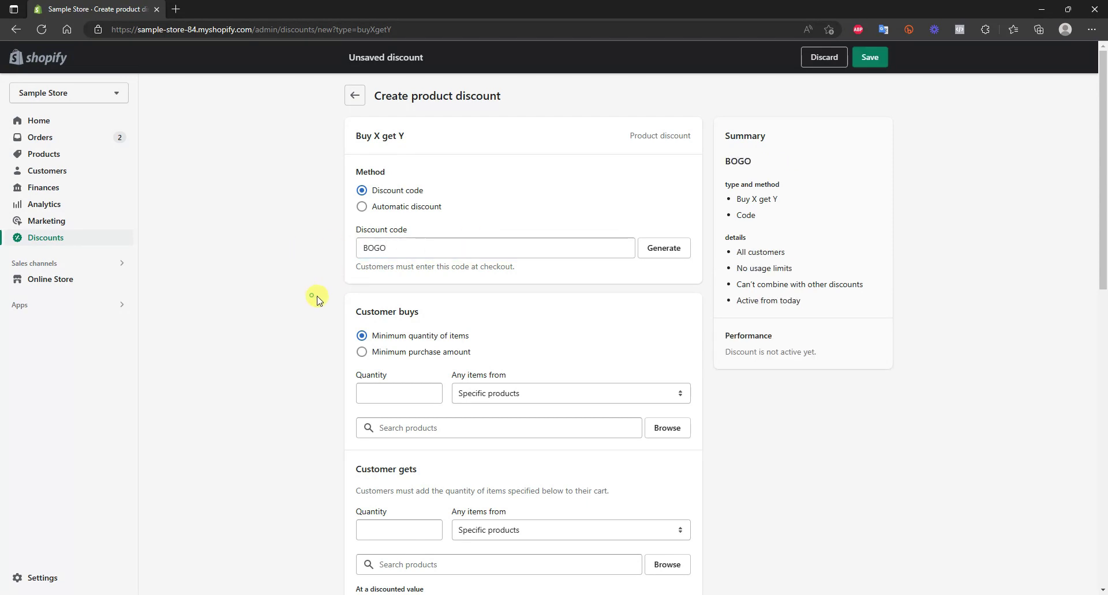
scroll(456, 390, "down", 2)
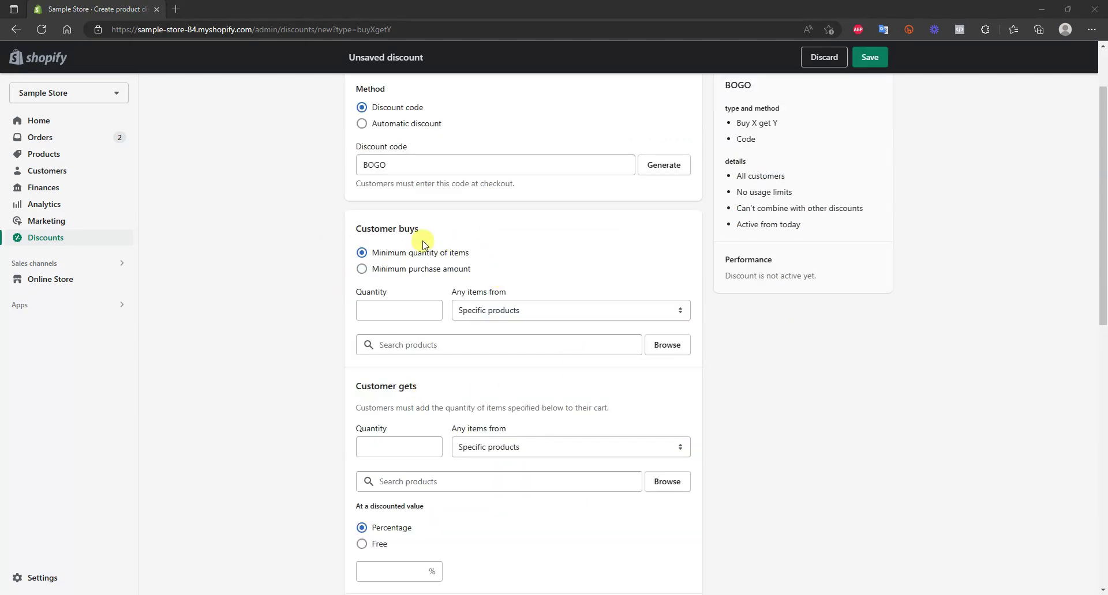
Set Customer buys to a quantity of 1 of the specific product Lollipop
left_click(407, 314)
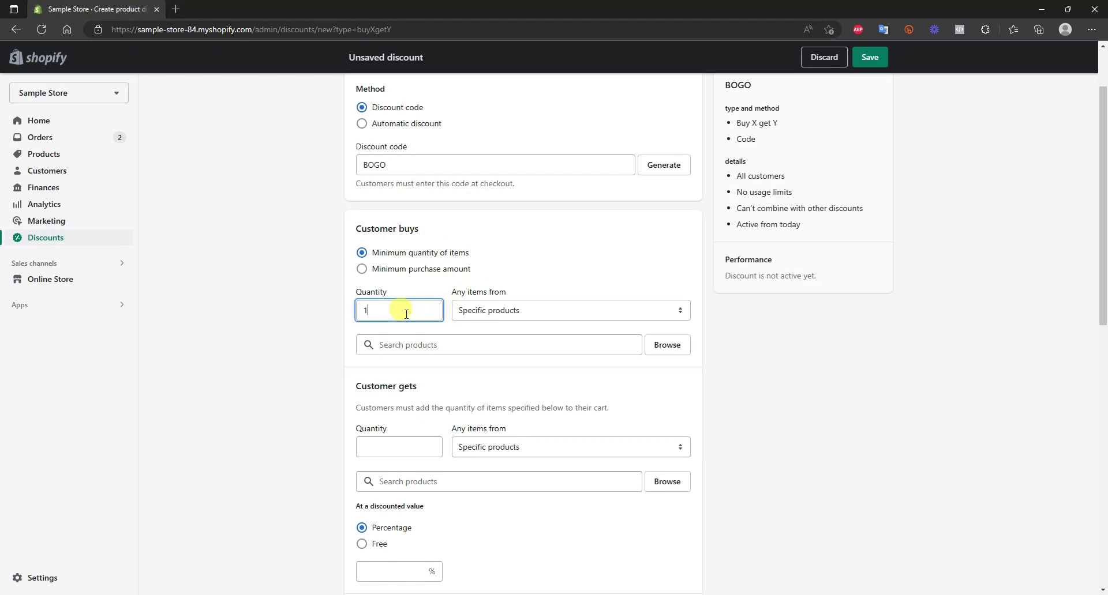
left_click(531, 310)
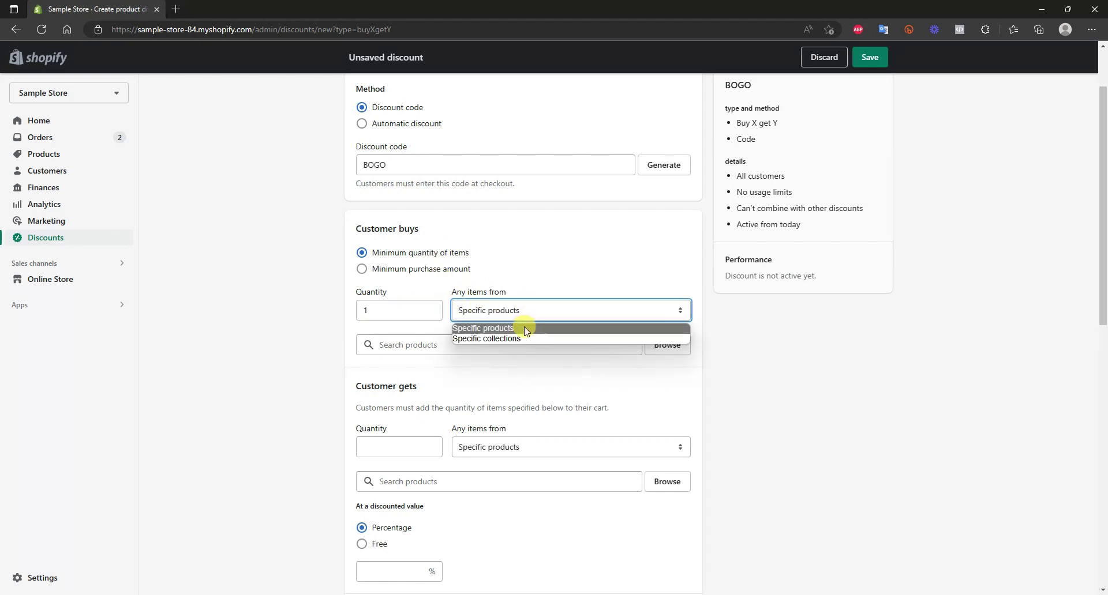
left_click(523, 328)
left_click(663, 345)
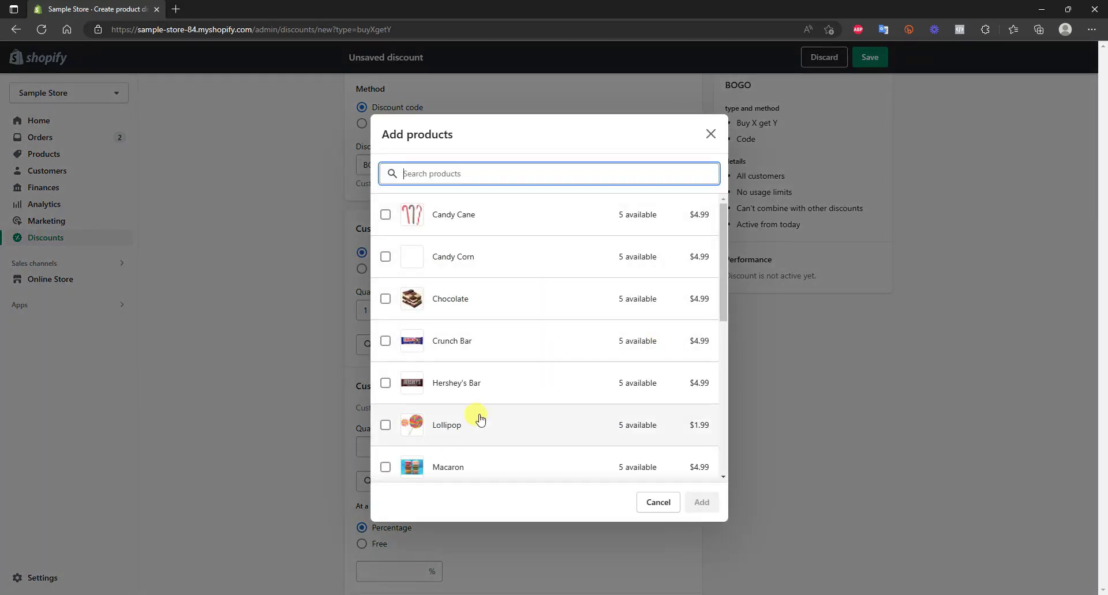
left_click(461, 424)
left_click(702, 502)
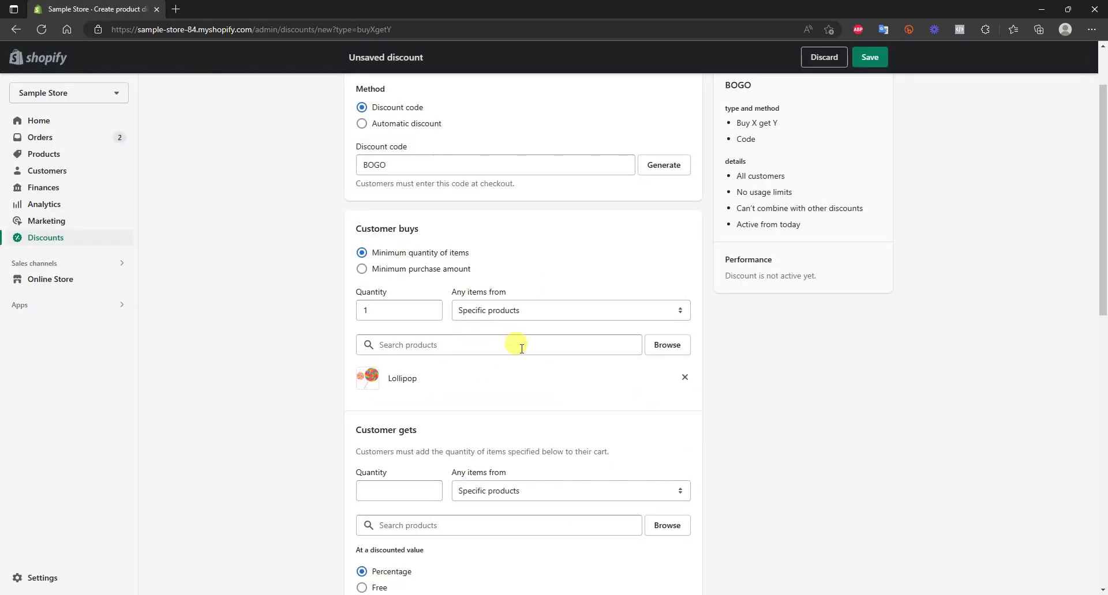
scroll(465, 367, "down", 3)
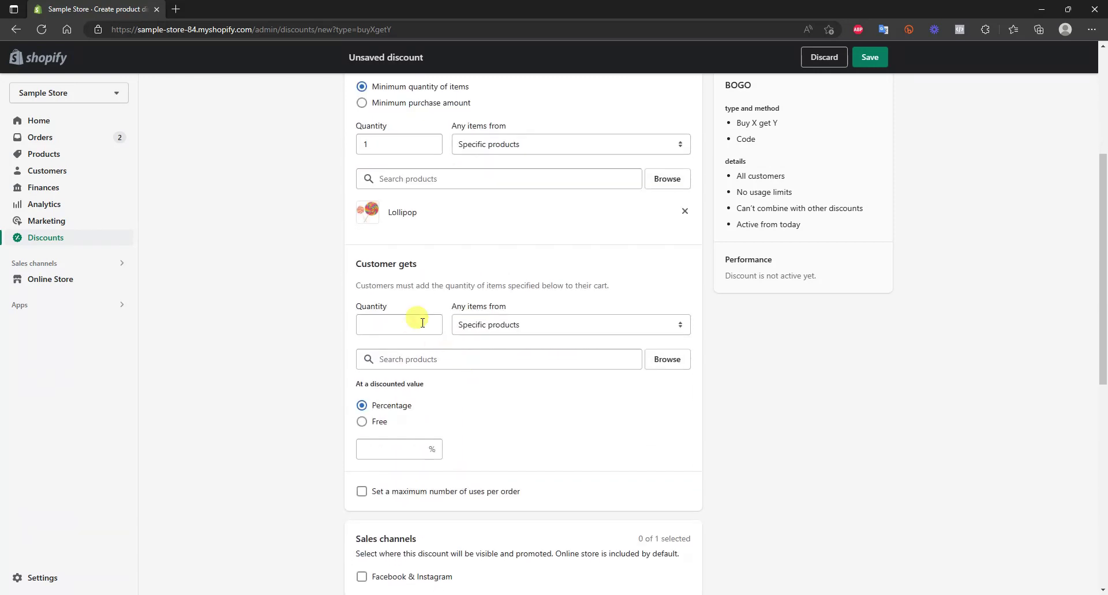
Set Customer gets to Lollipop as the reward item, discounted to Free
left_click(617, 326)
left_click(579, 339)
left_click(667, 360)
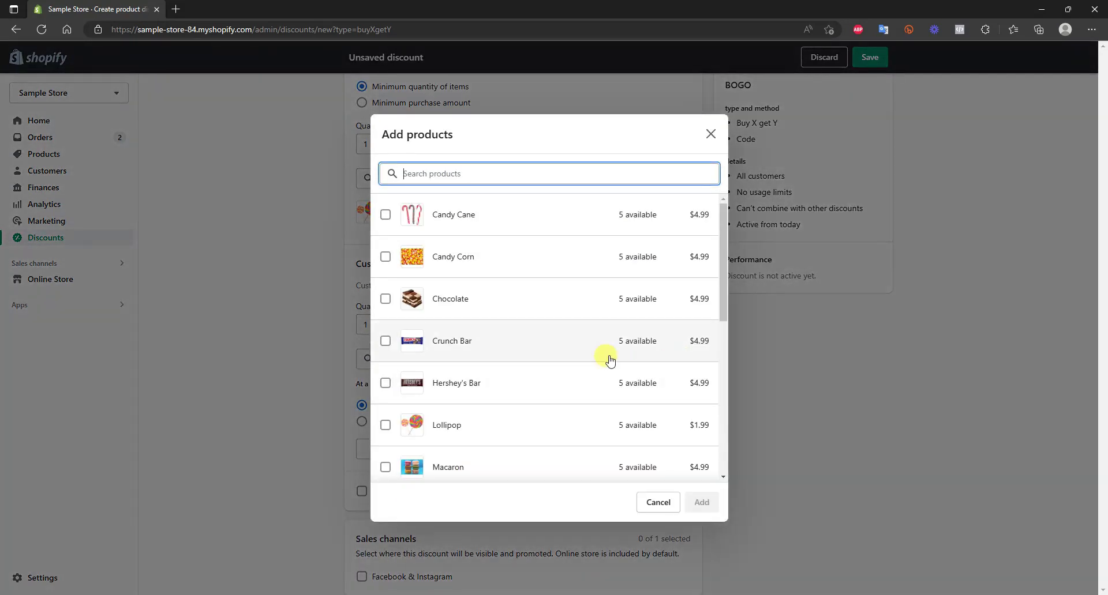
left_click(455, 430)
left_click(702, 503)
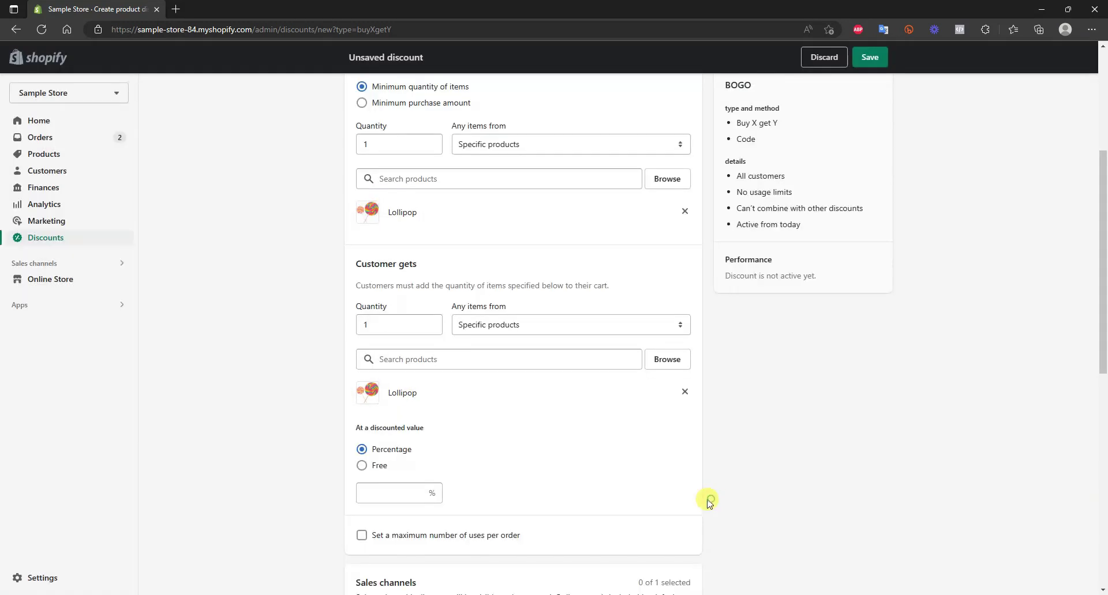
left_click(382, 466)
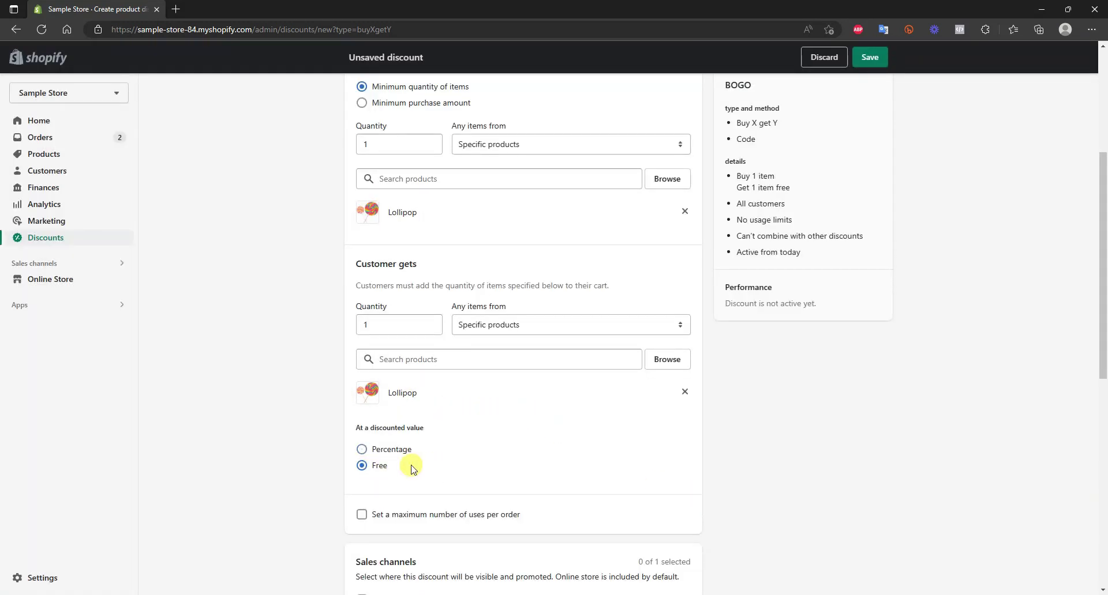
Cap the BOGO discount at one use per order
left_click(361, 514)
scroll(317, 532, "up", 5)
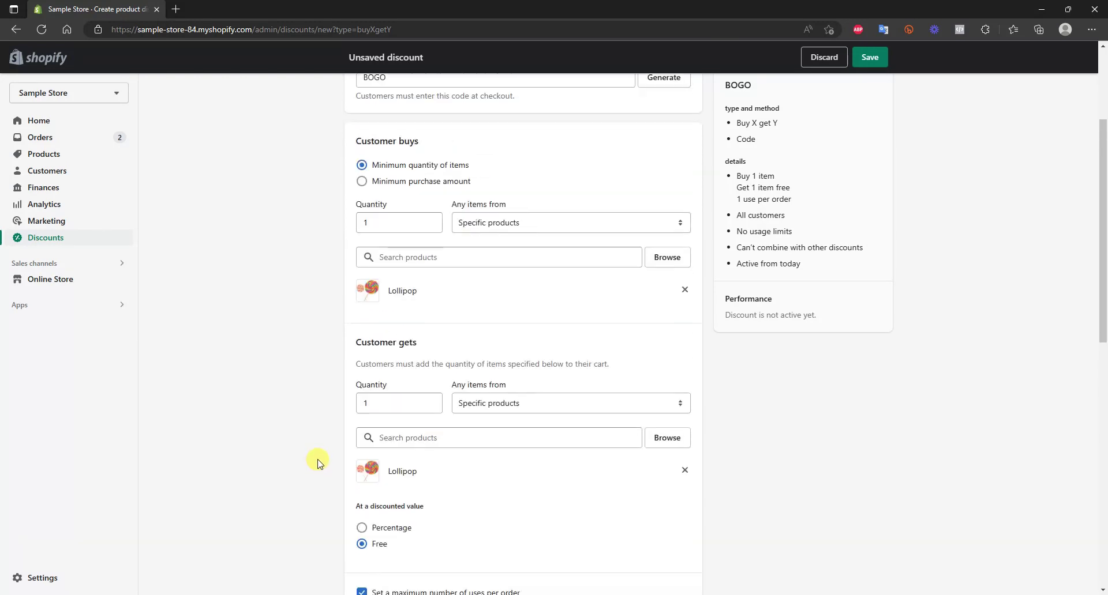
scroll(364, 404, "down", 4)
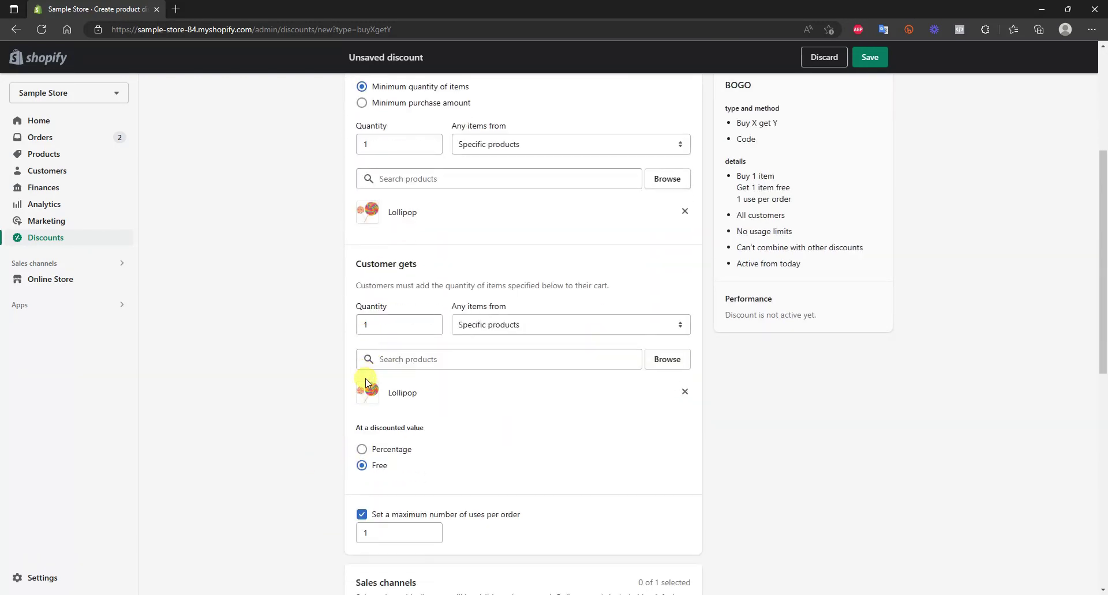
scroll(352, 382, "up", 1)
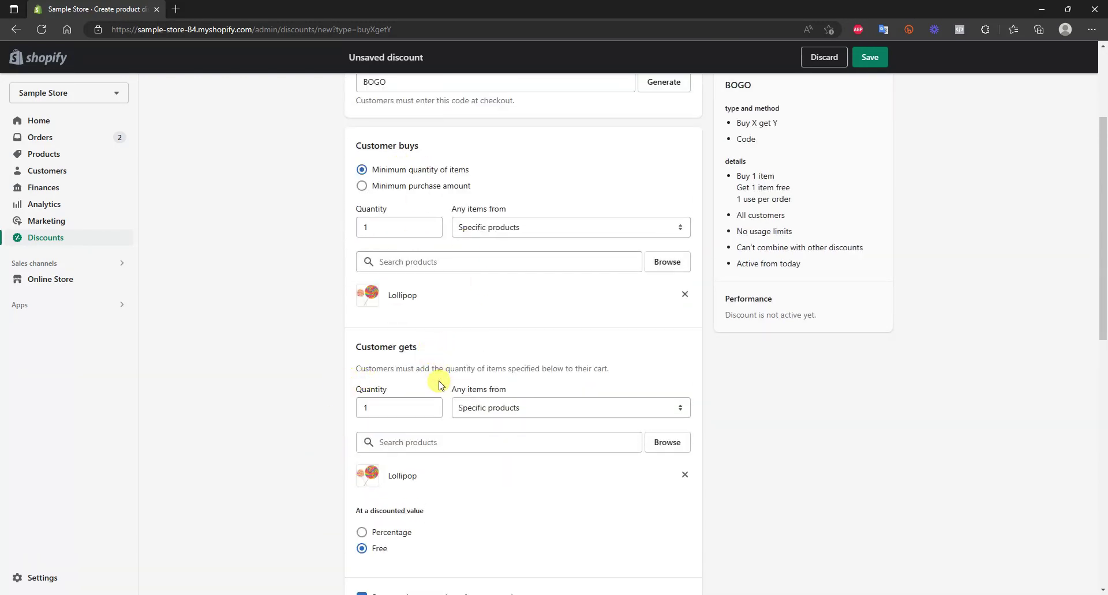
scroll(444, 286, "down", 1)
scroll(478, 271, "up", 1)
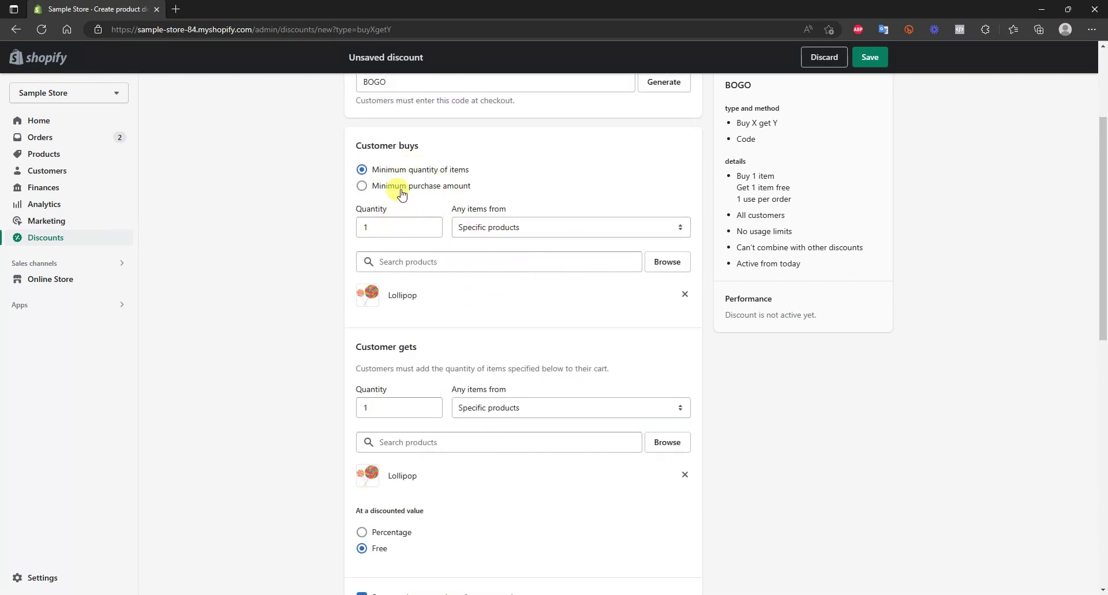
scroll(544, 306, "down", 1)
scroll(543, 306, "down", 8)
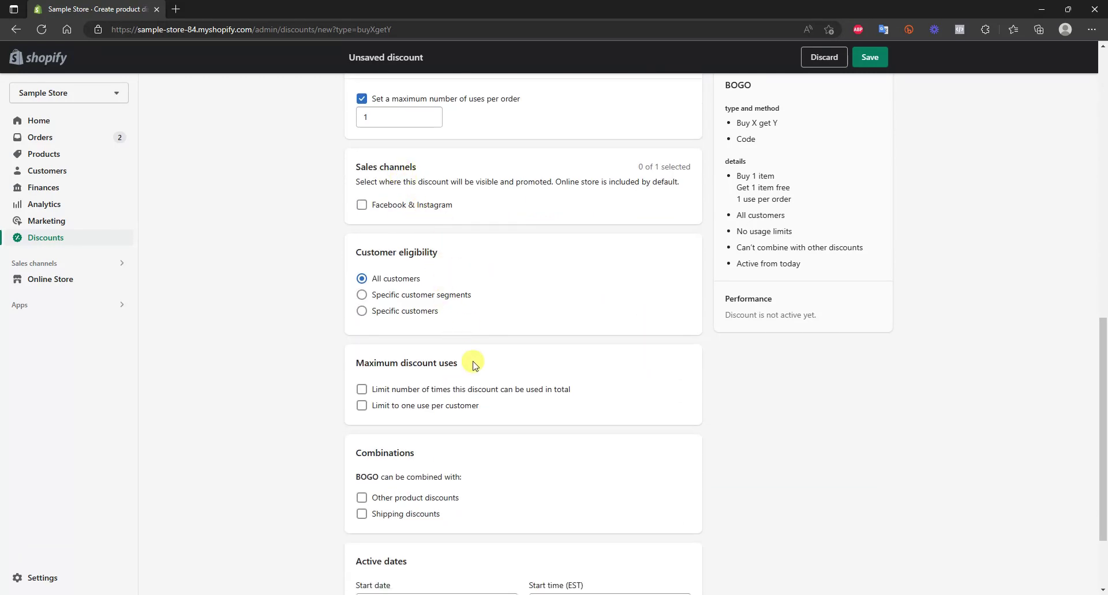
Limit BOGO to one use per customer, leaving shipping-discount combining off
left_click(441, 407)
scroll(580, 437, "down", 1)
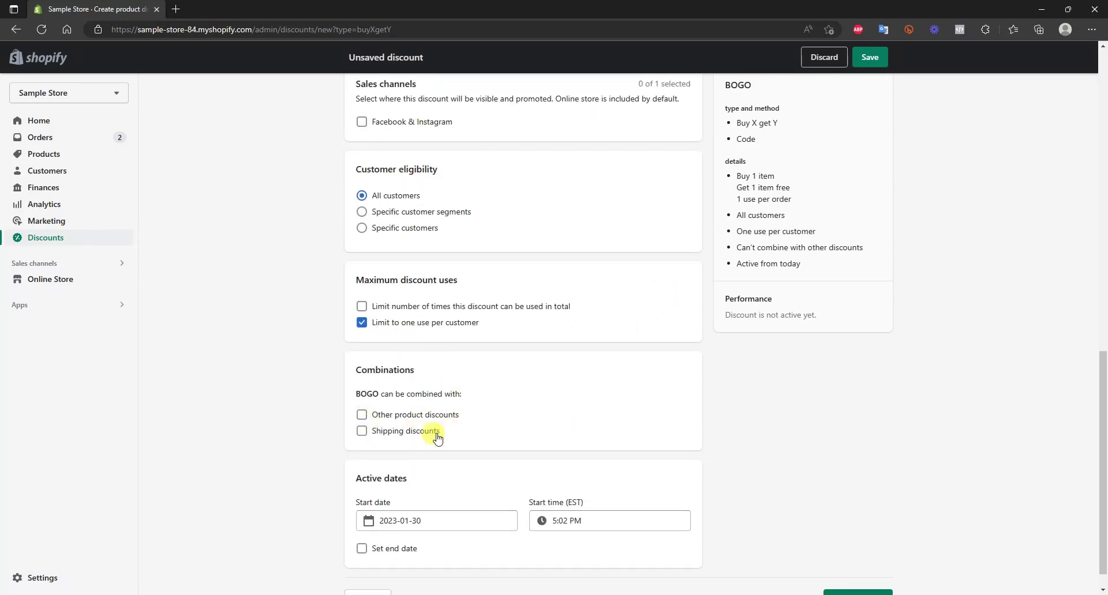
left_click(401, 433)
left_click(417, 431)
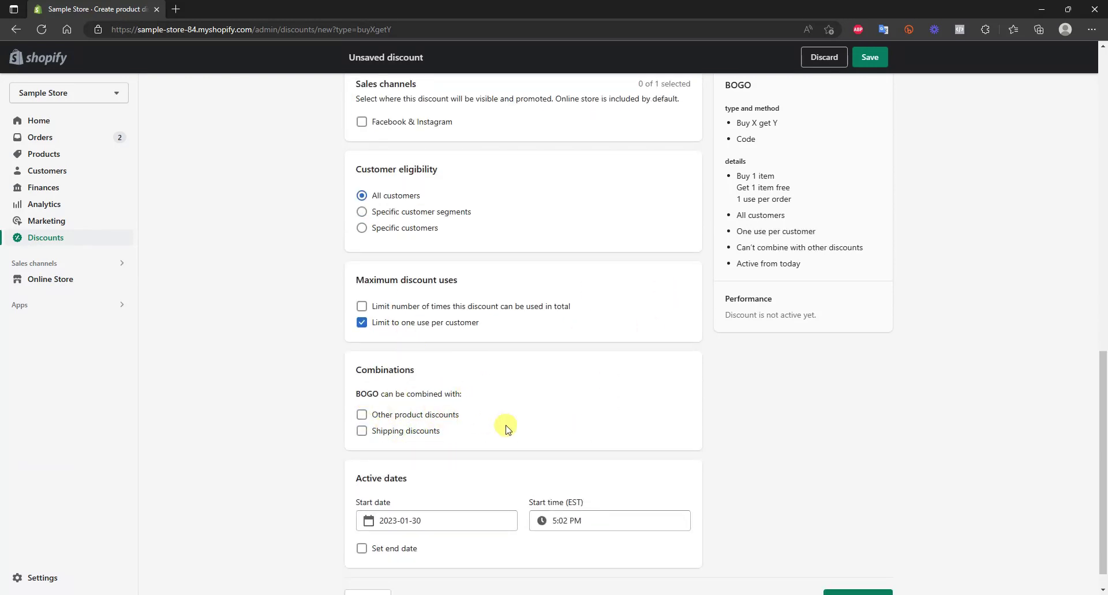